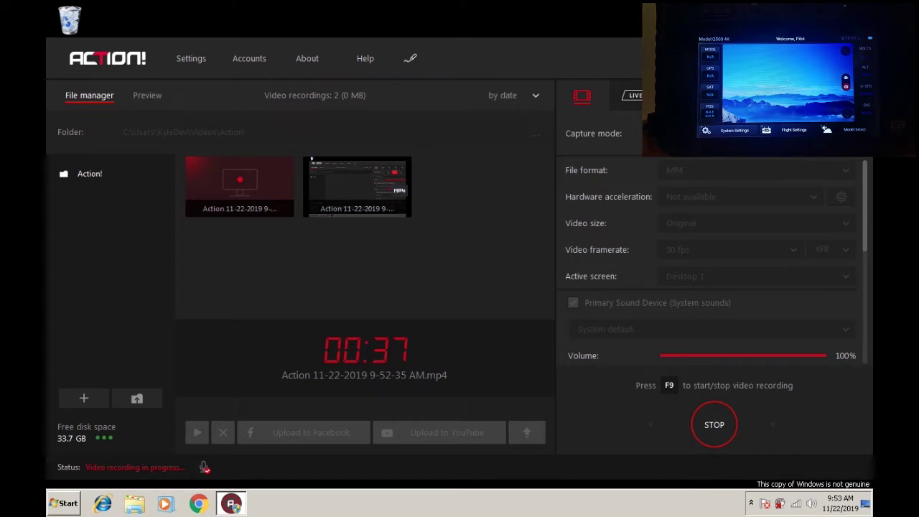
# Show the desktop and regroup the driver folders, SPD Upgrade Tool folder, archives, unbricktwrp and 4.0.047.P1 files into a compact block clear of the camera overlay.
pyautogui.press('super+d')
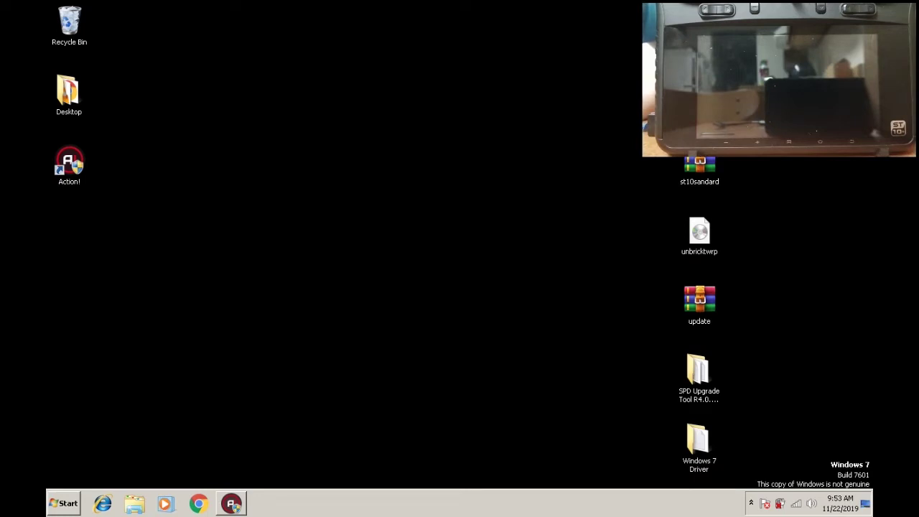
pyautogui.moveTo(695, 395); pyautogui.dragTo(599, 187)
pyautogui.moveTo(692, 416); pyautogui.dragTo(639, 369)
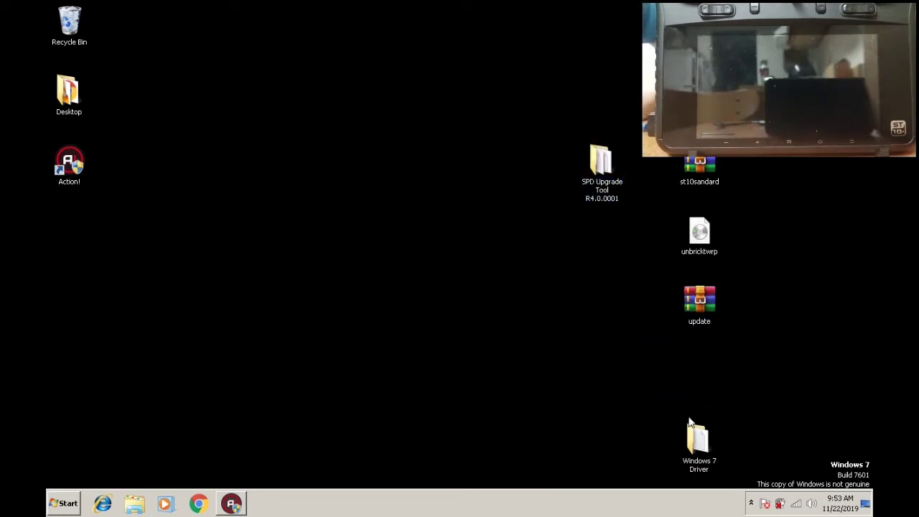
pyautogui.moveTo(697, 438); pyautogui.dragTo(616, 247)
pyautogui.moveTo(696, 308); pyautogui.dragTo(649, 172)
pyautogui.moveTo(702, 231); pyautogui.dragTo(665, 208)
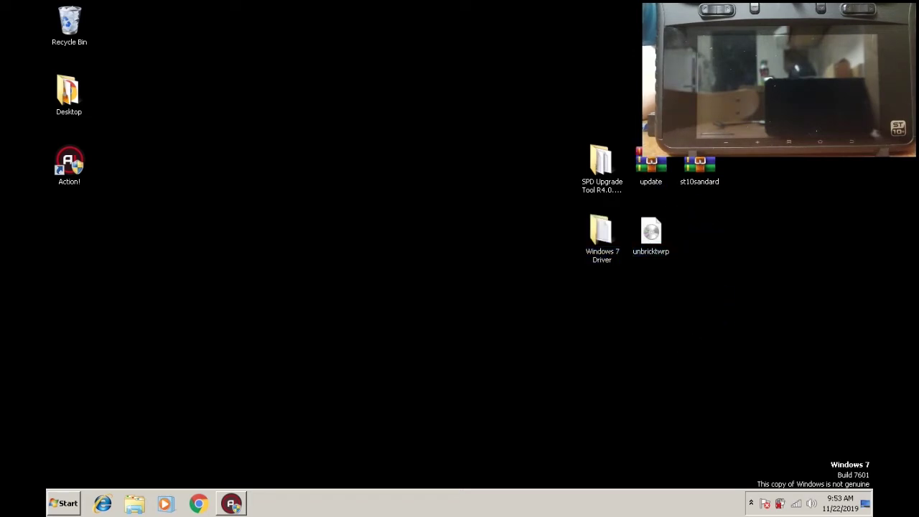
pyautogui.moveTo(747, 100); pyautogui.dragTo(699, 237)
pyautogui.moveTo(699, 100); pyautogui.dragTo(600, 118)
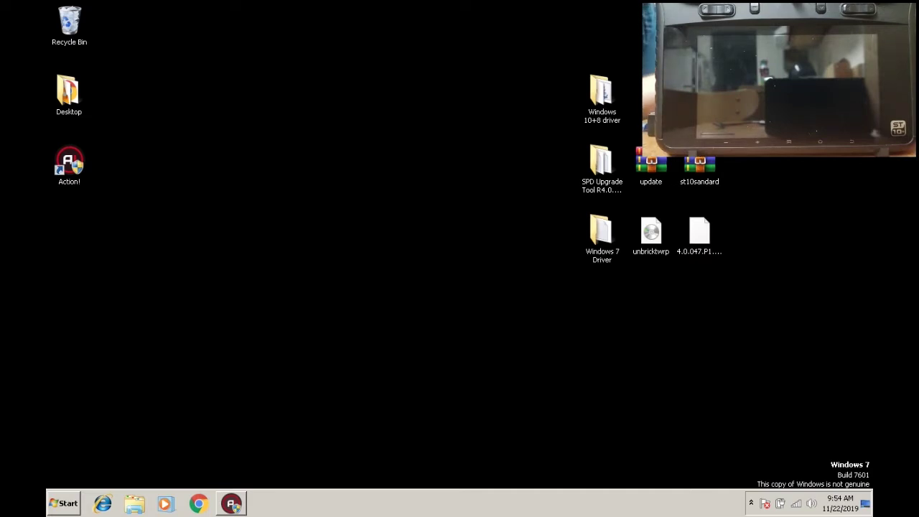
# Open the Windows 7 Driver folder and inspect the contents of its x64 and x86 subfolders.
pyautogui.doubleClick(601, 237)
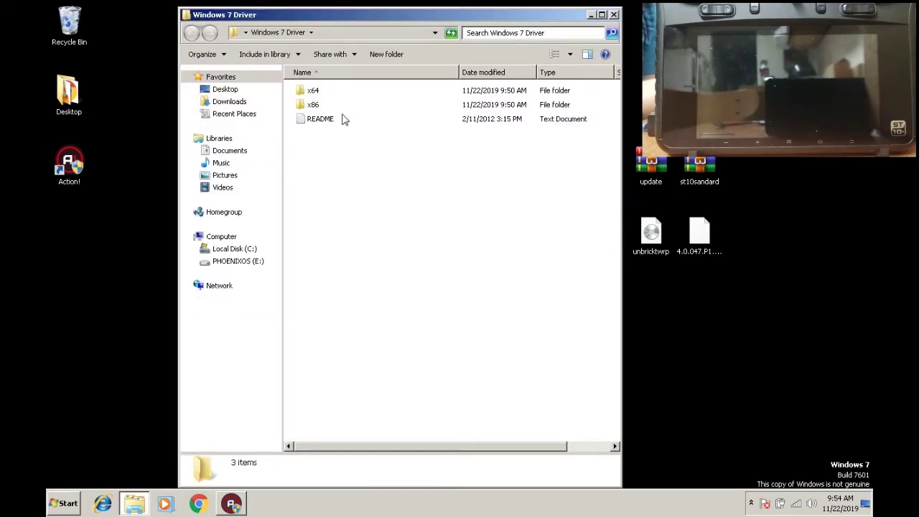
pyautogui.doubleClick(320, 91)
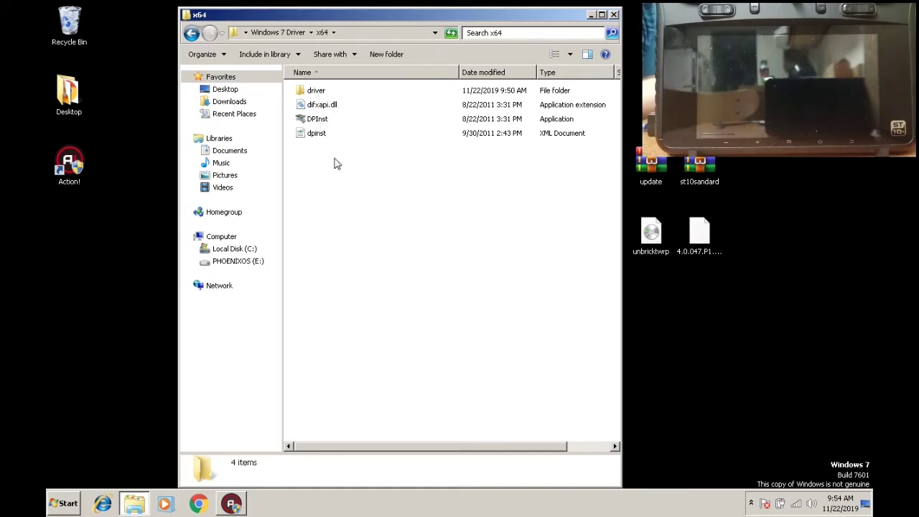
pyautogui.click(294, 33)
pyautogui.doubleClick(324, 106)
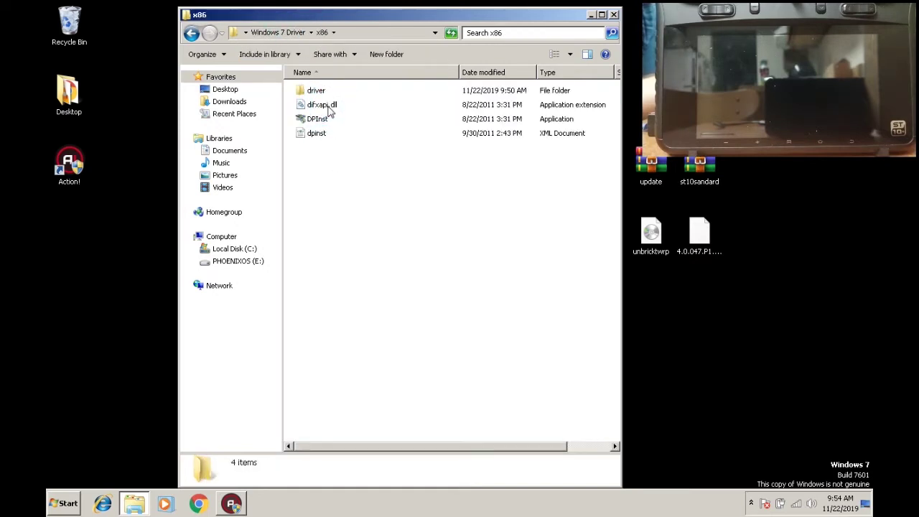
pyautogui.click(191, 33)
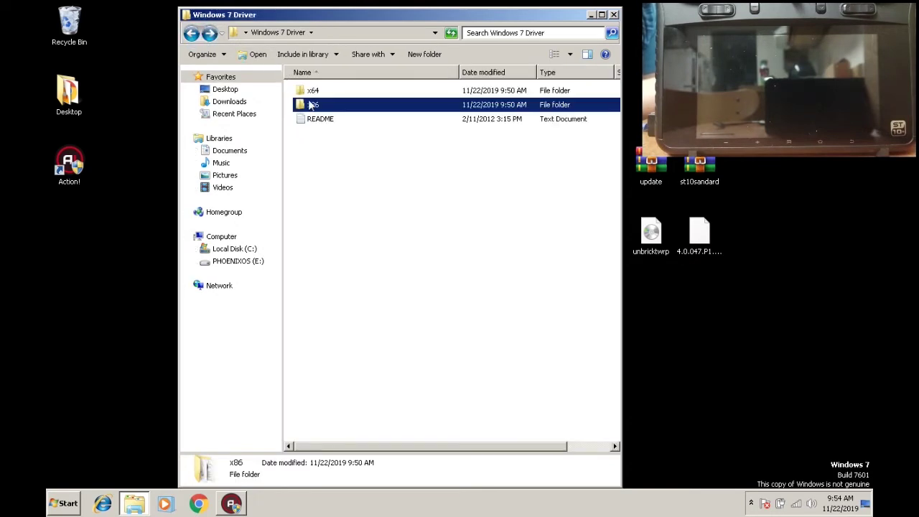
# Run DPInst from the x64 driver folder with permission to make changes and start the device driver installation.
pyautogui.doubleClick(303, 88)
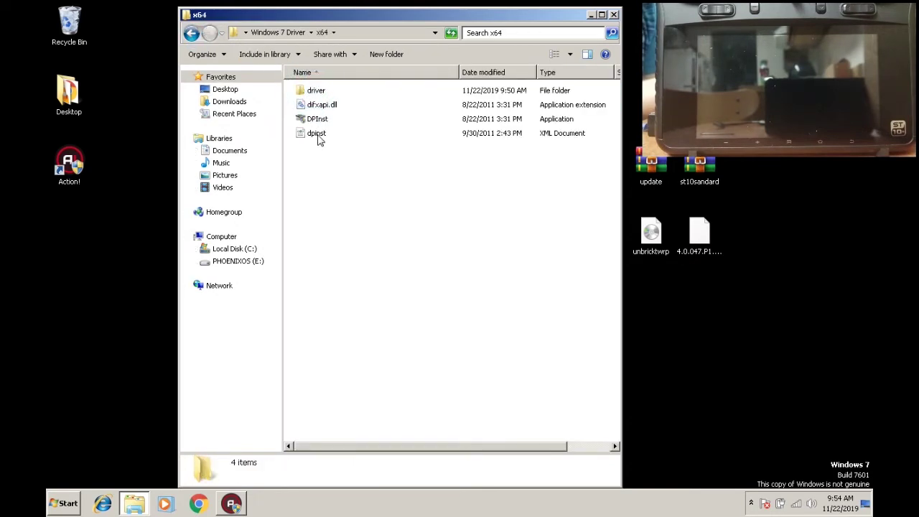
pyautogui.doubleClick(317, 120)
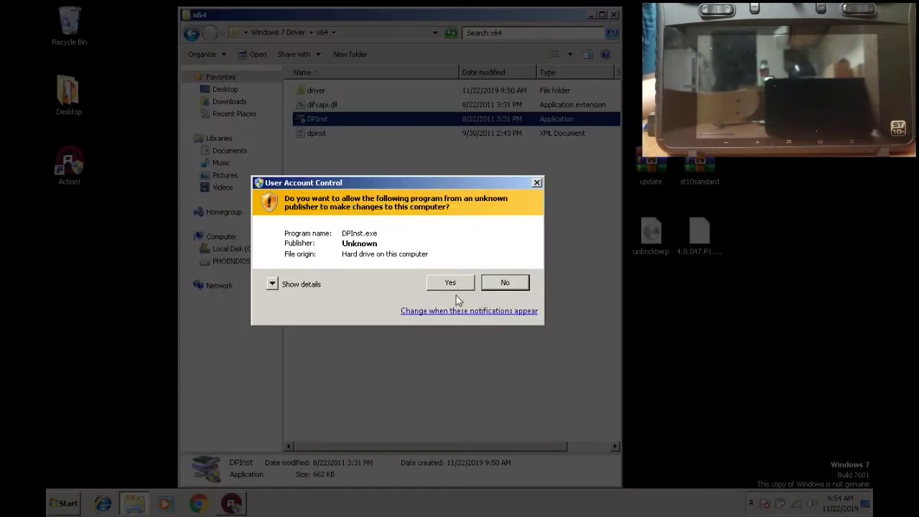
pyautogui.click(454, 282)
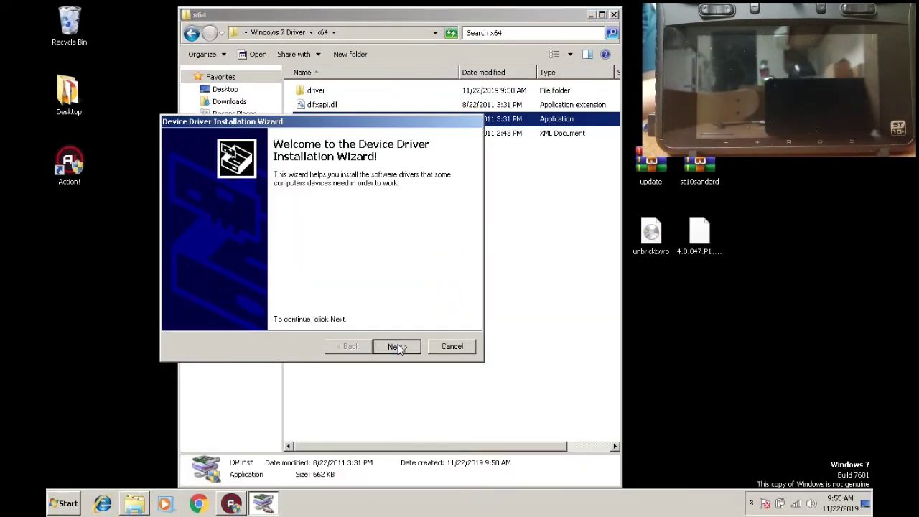
pyautogui.click(397, 347)
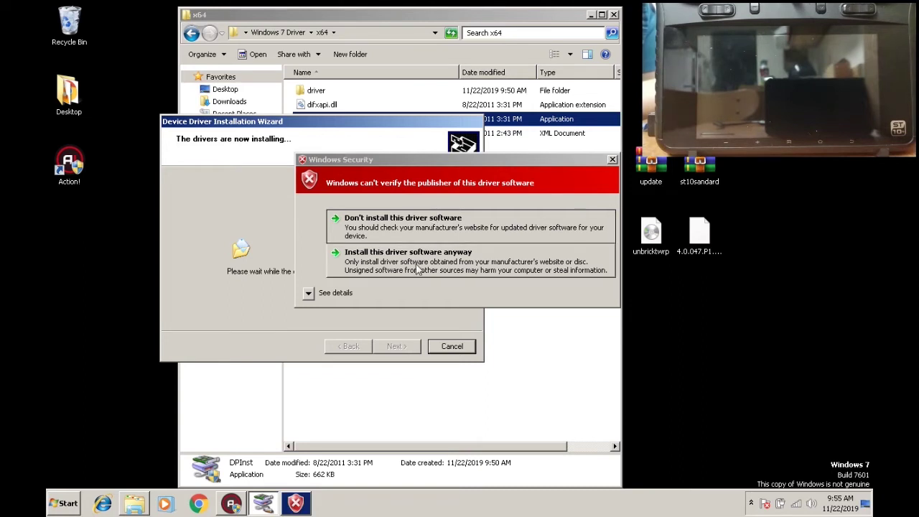
# Allow every unverified driver to install anyway, finish the driver installation wizard and close the x64 folder.
pyautogui.click(417, 267)
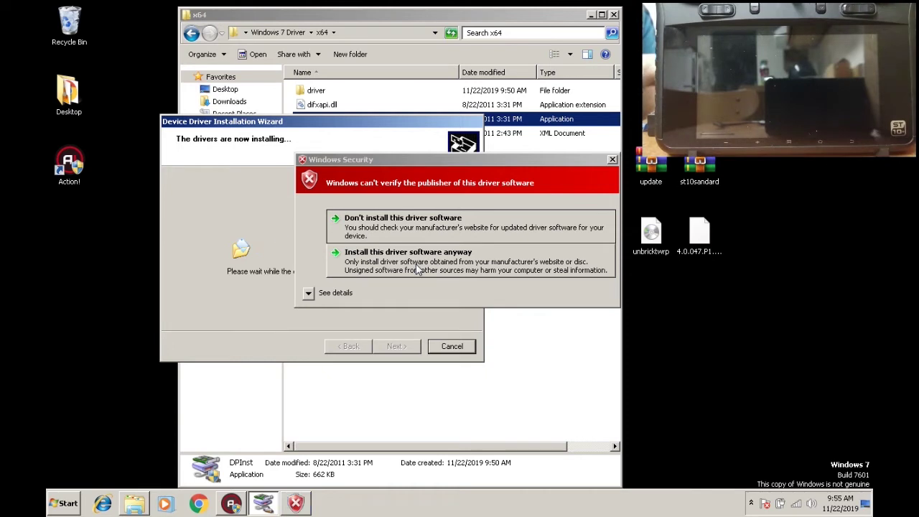
pyautogui.click(415, 263)
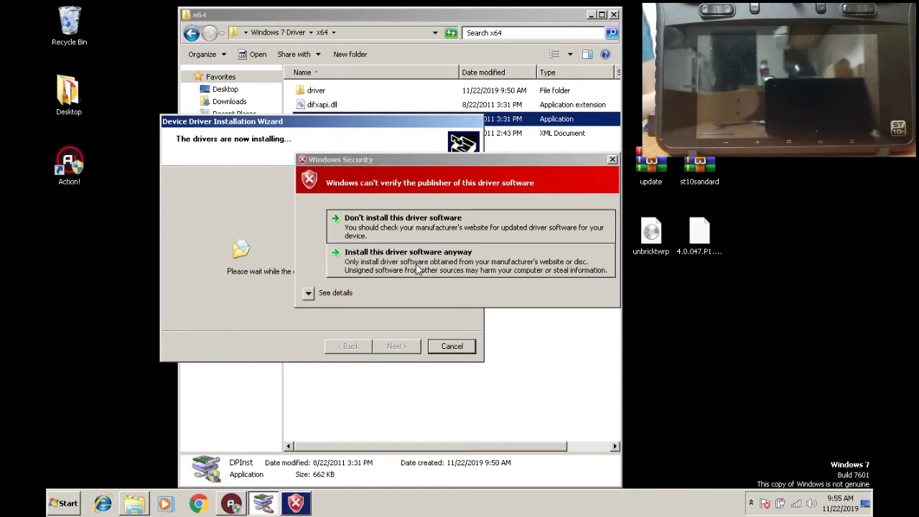
pyautogui.click(415, 264)
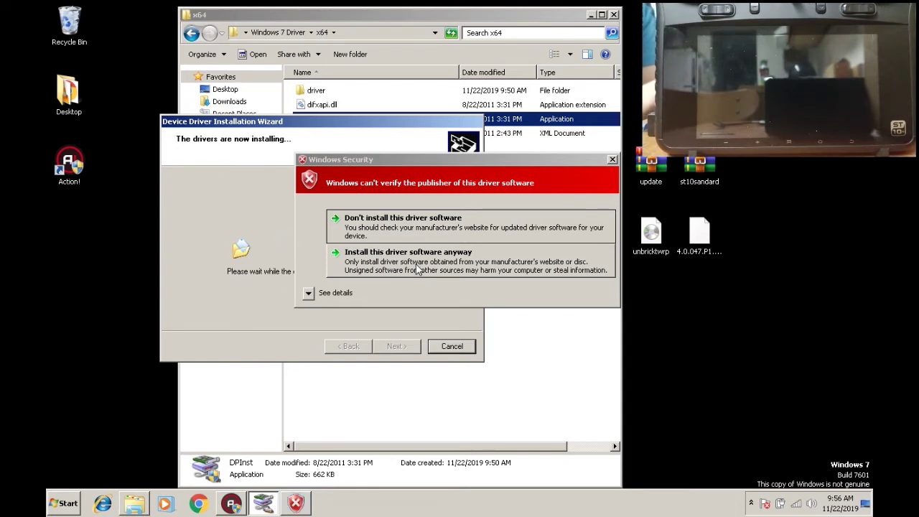
pyautogui.click(415, 264)
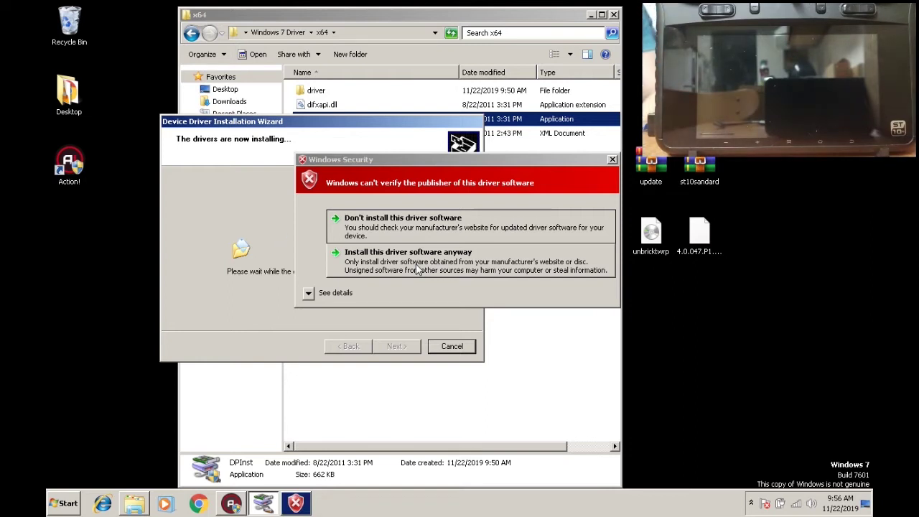
pyautogui.click(415, 264)
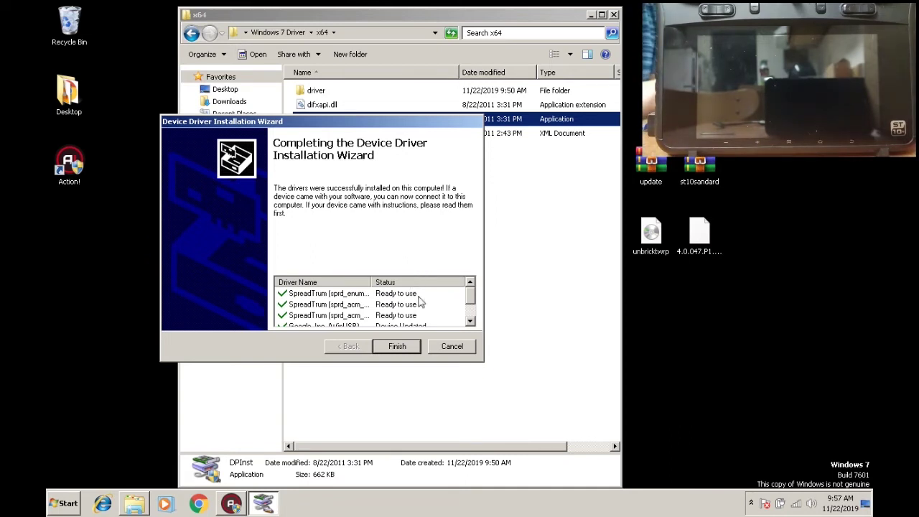
pyautogui.moveTo(471, 296); pyautogui.dragTo(474, 276)
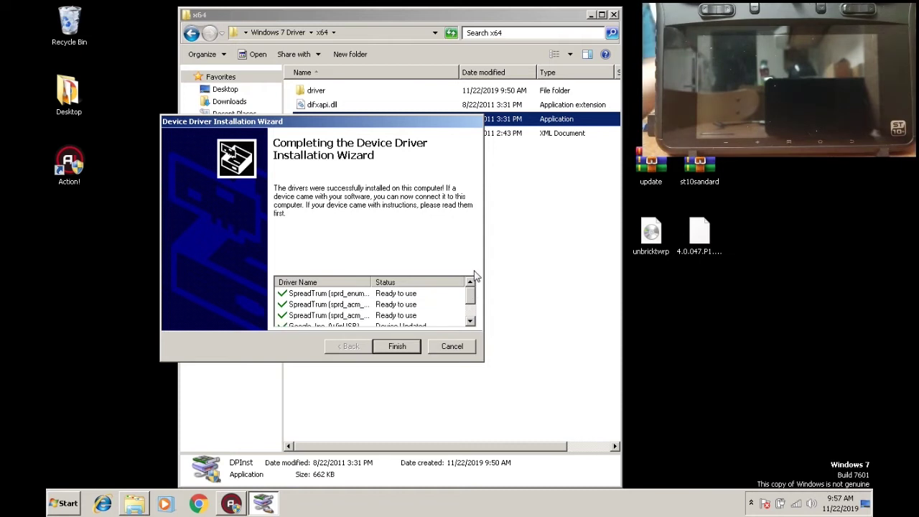
pyautogui.click(397, 347)
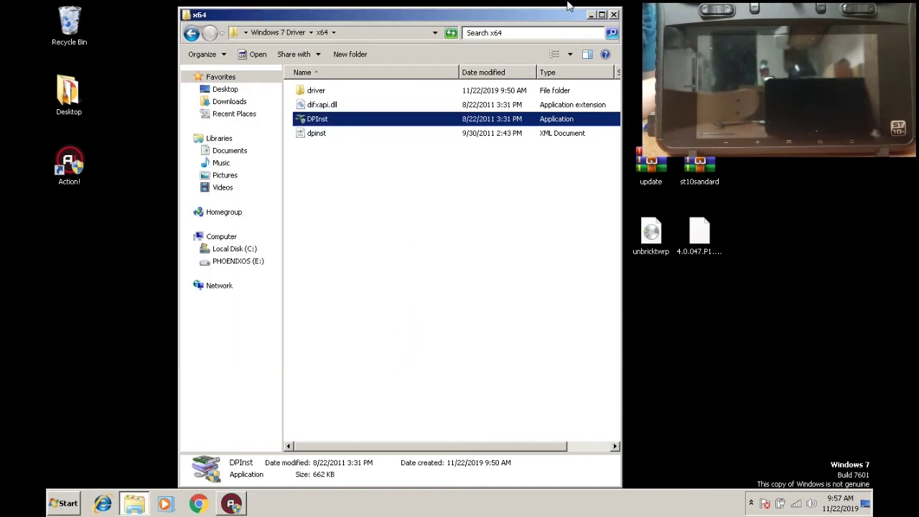
pyautogui.click(613, 14)
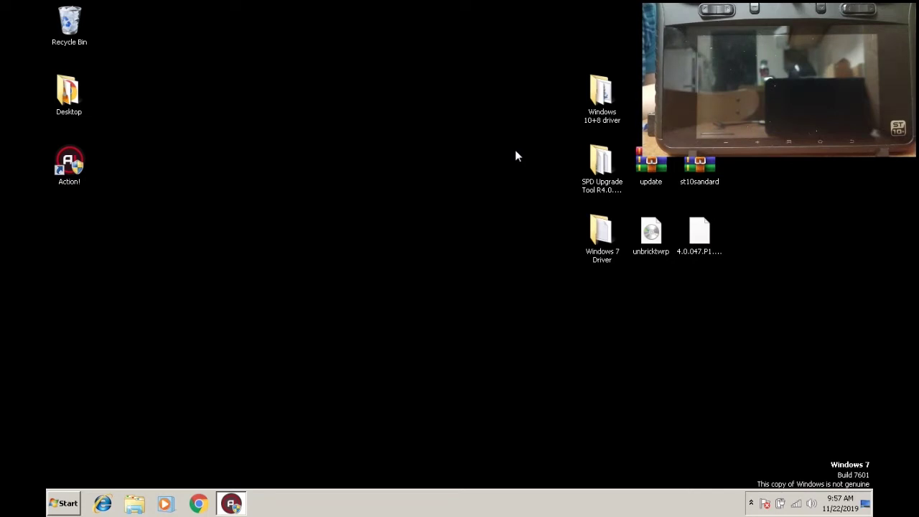
# Rename the update archive on the desktop as st10plus.
pyautogui.rightClick(667, 170)
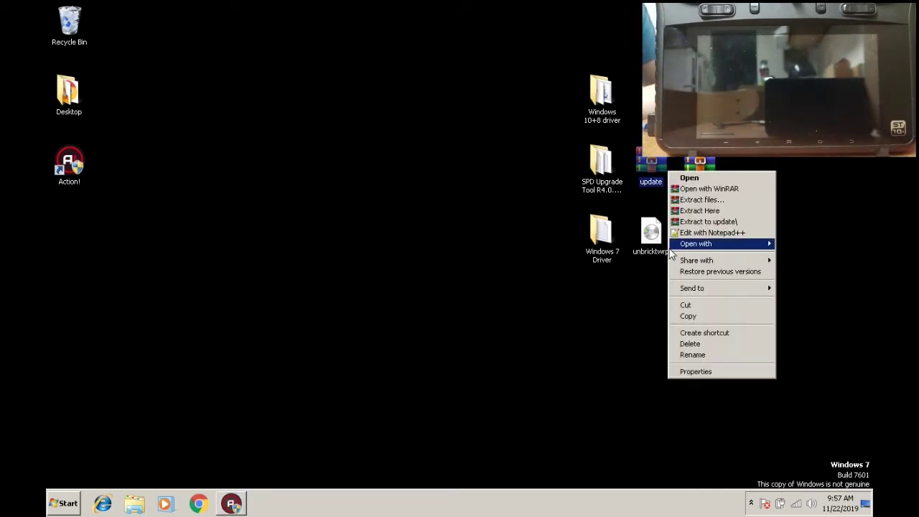
pyautogui.click(686, 355)
pyautogui.write('st10')
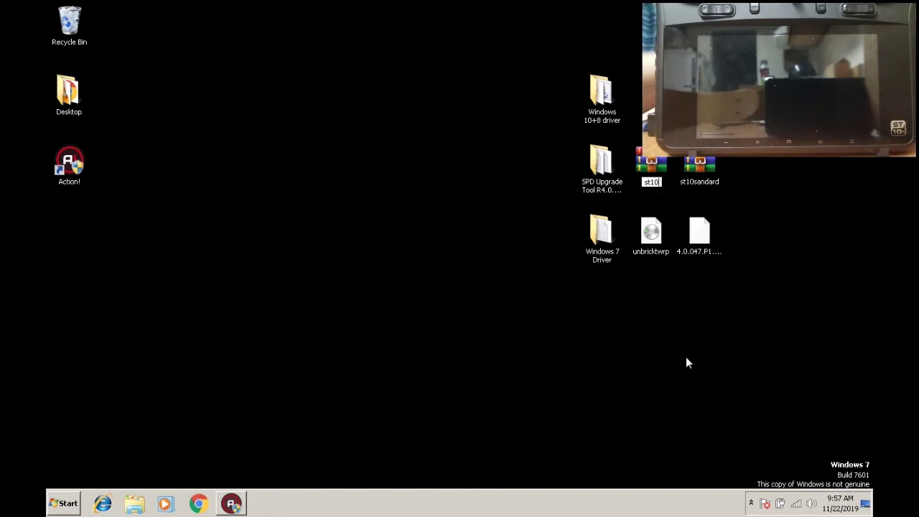
pyautogui.write('plus')
pyautogui.press('Return')
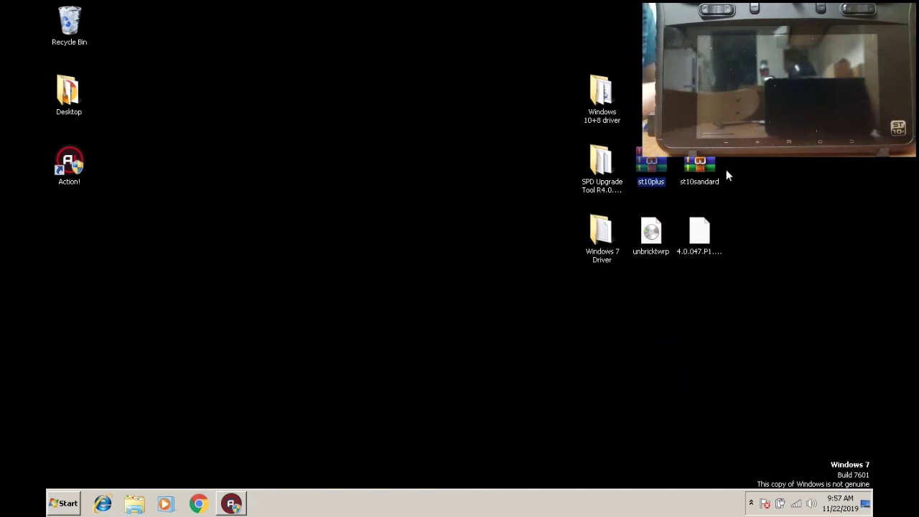
# Correct the name of the st10sandard archive on the desktop to st10standard.
pyautogui.rightClick(709, 162)
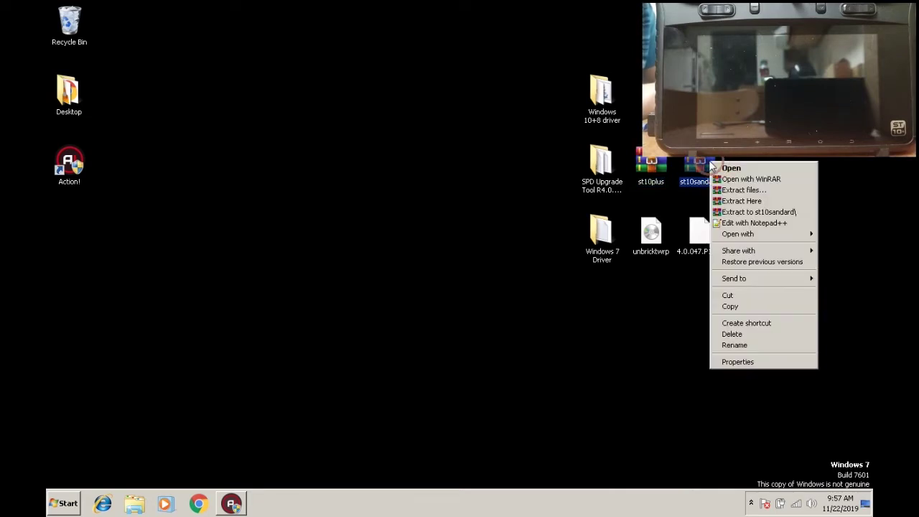
pyautogui.click(739, 345)
pyautogui.write('st')
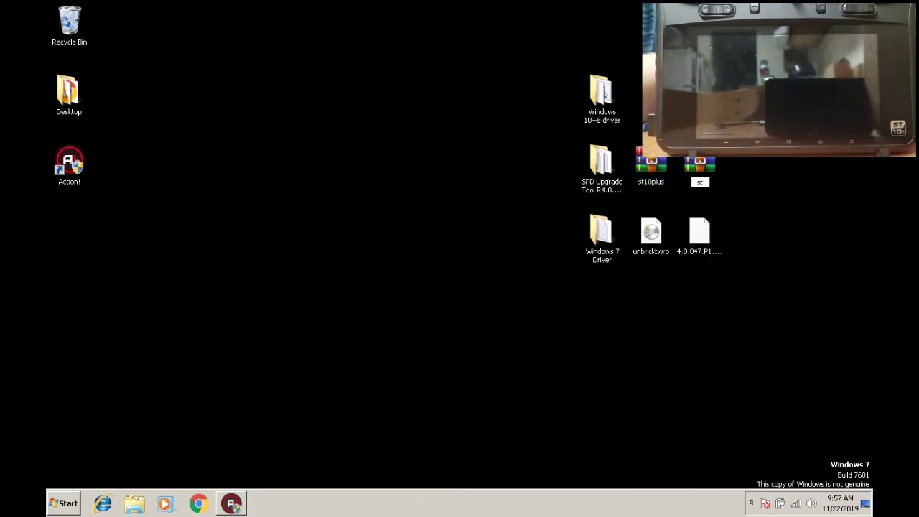
pyautogui.write('10standard')
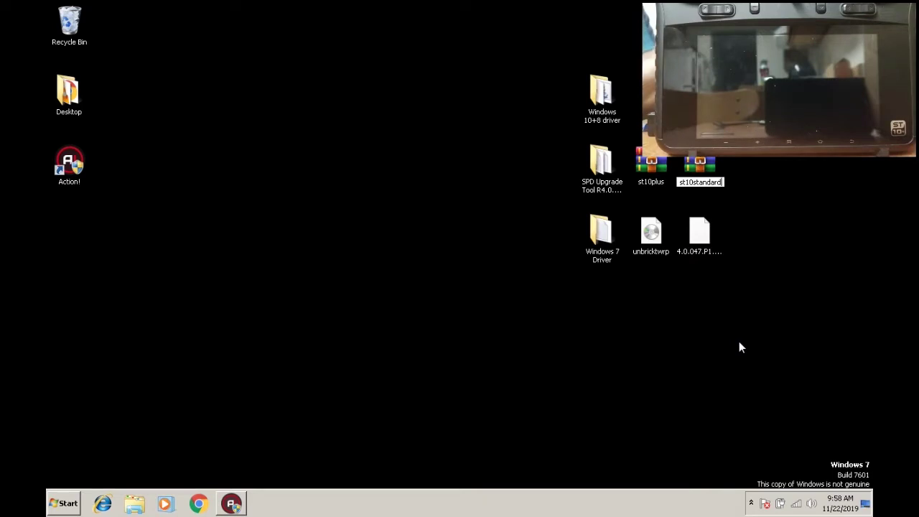
pyautogui.press('Return')
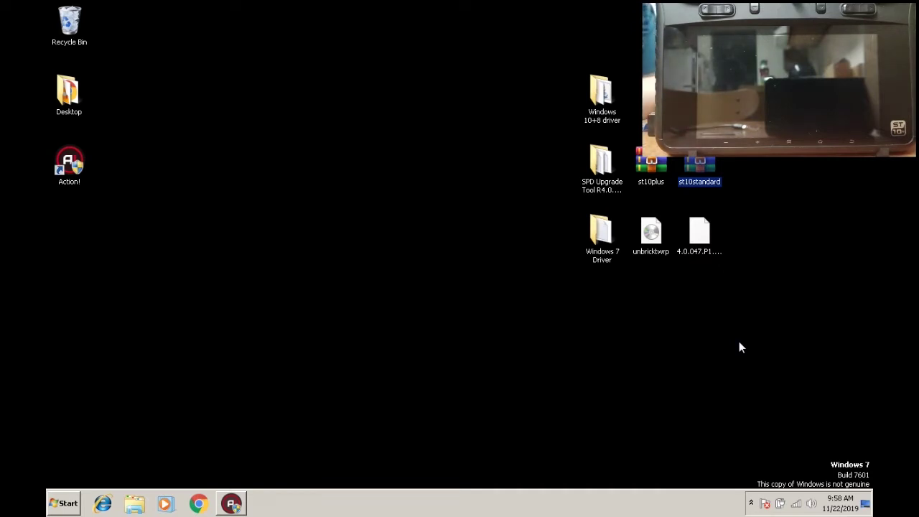
# Launch the ResearchDownload application from the SPD Upgrade Tool R4.0.0001 folder, close the folder and reposition the application window.
pyautogui.doubleClick(590, 188)
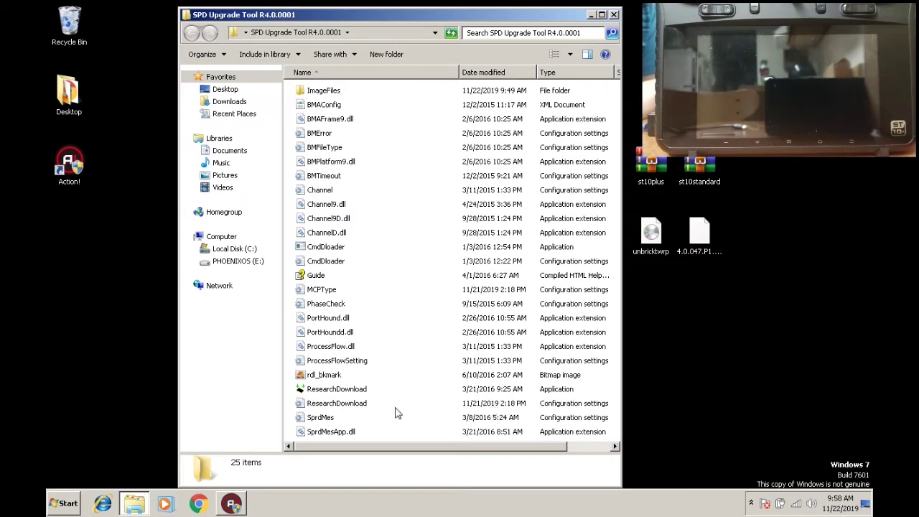
pyautogui.click(540, 389)
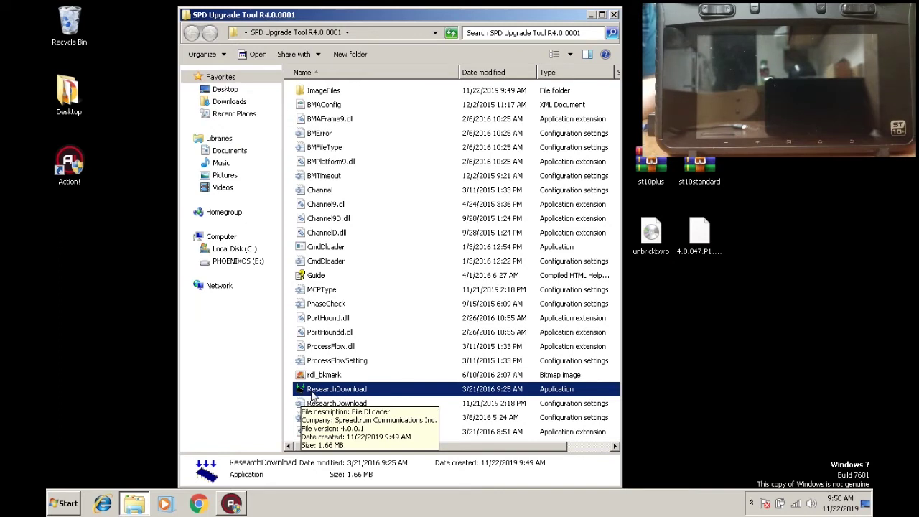
pyautogui.doubleClick(312, 391)
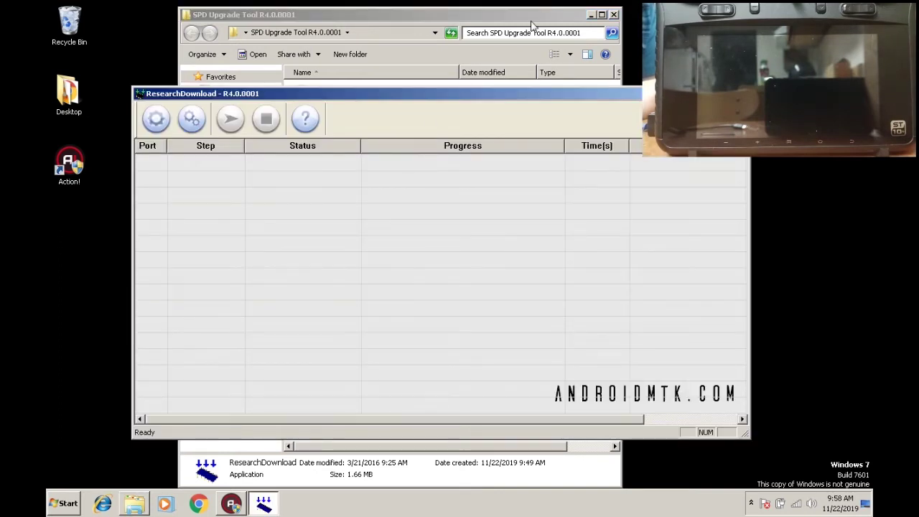
pyautogui.click(615, 15)
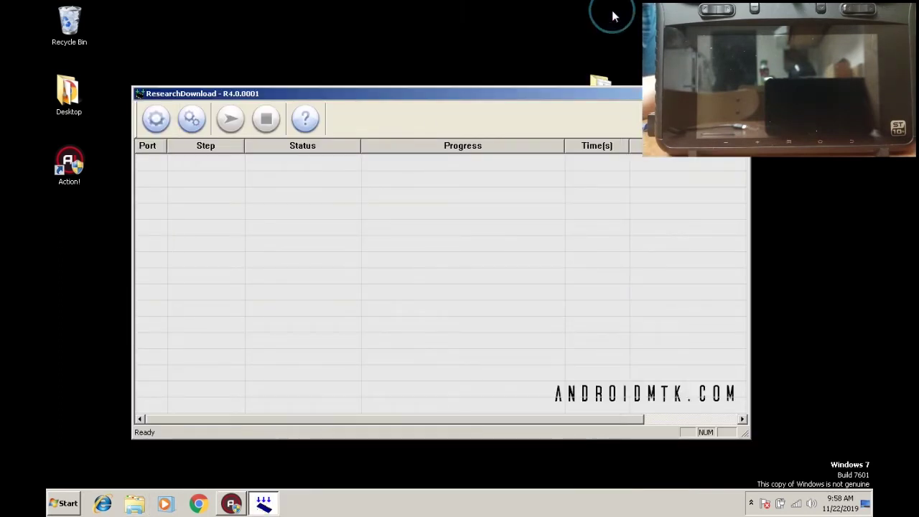
pyautogui.moveTo(384, 98); pyautogui.dragTo(301, 124)
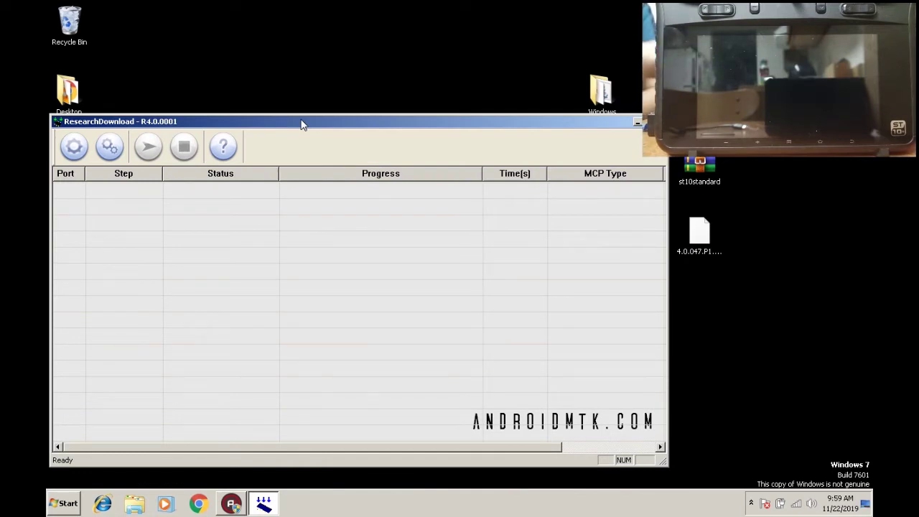
pyautogui.moveTo(301, 123); pyautogui.dragTo(313, 56)
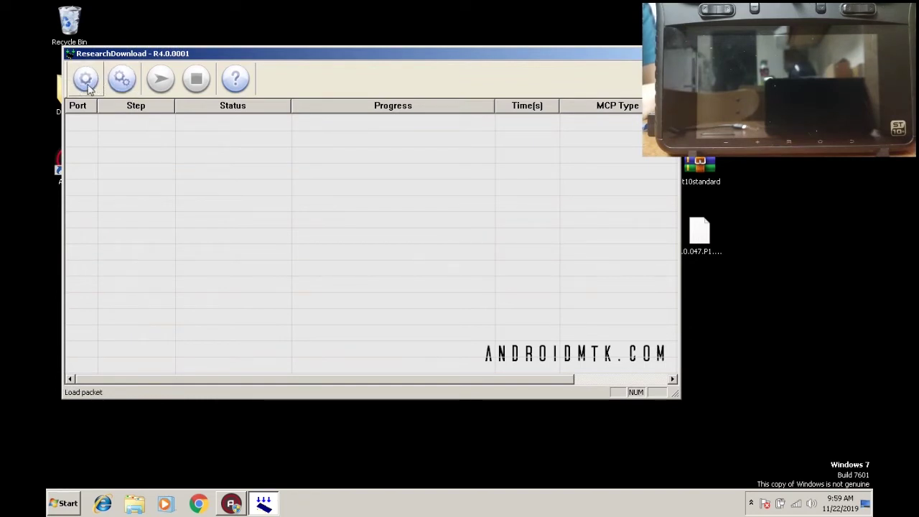
# Open the packet file selection, dismiss it without choosing a file, and move the ResearchDownload window clear of the desktop files.
pyautogui.click(87, 83)
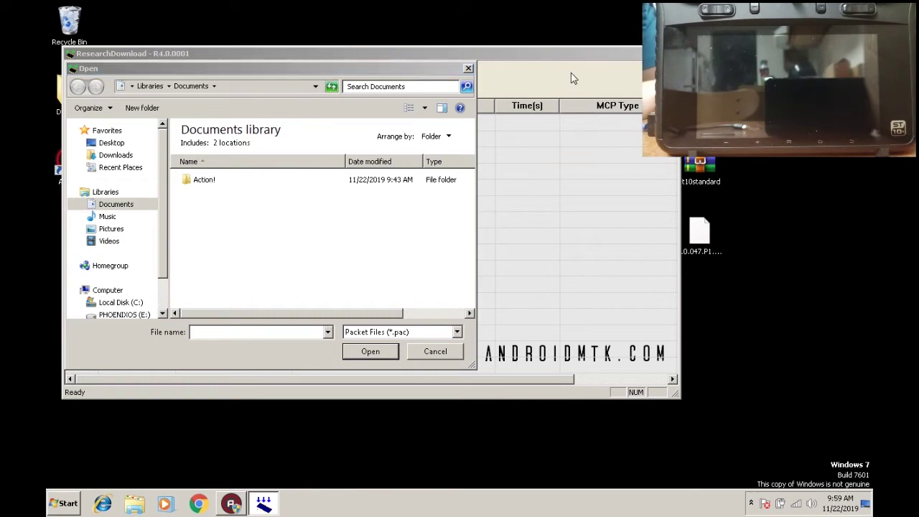
pyautogui.click(469, 68)
pyautogui.moveTo(472, 58); pyautogui.dragTo(349, 100)
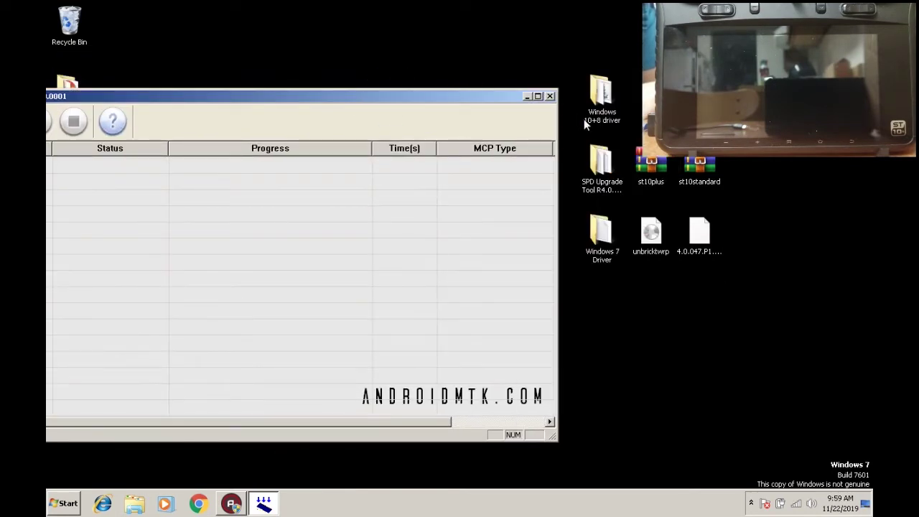
pyautogui.click(695, 274)
pyautogui.moveTo(713, 280); pyautogui.dragTo(738, 210)
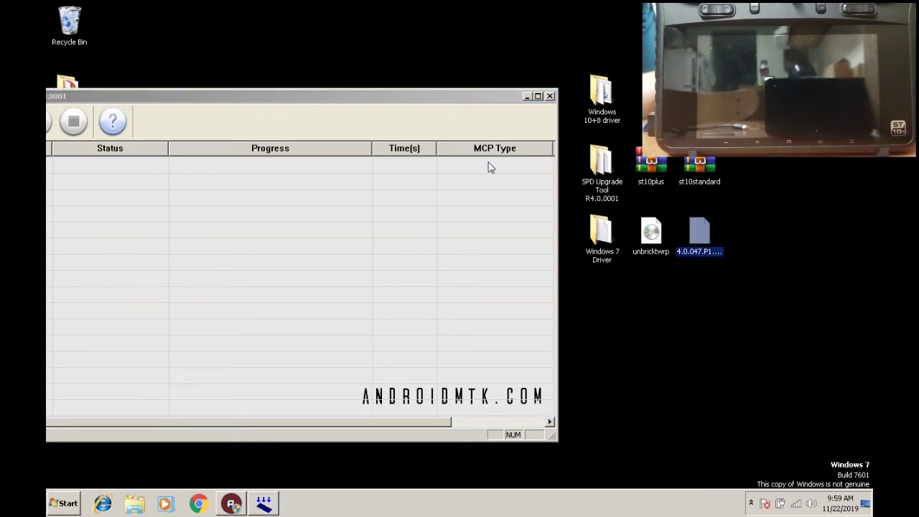
pyautogui.moveTo(588, 34); pyautogui.dragTo(732, 267)
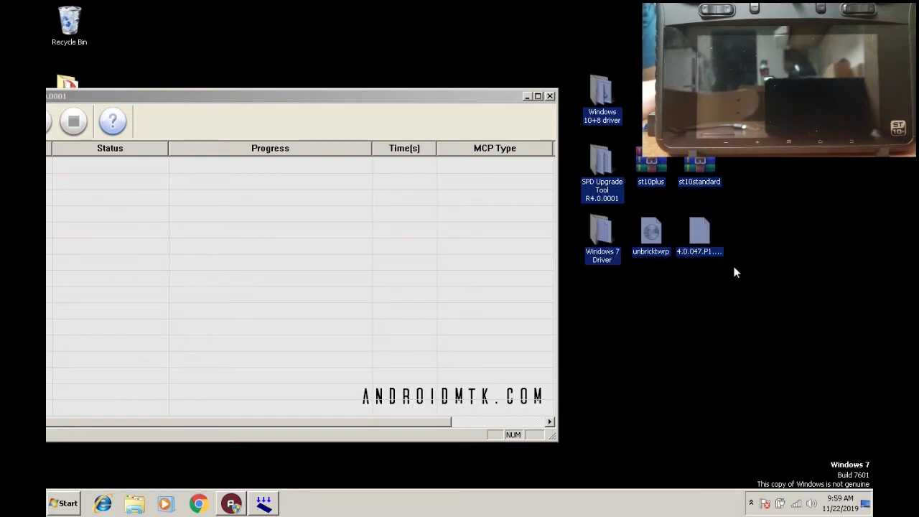
pyautogui.click(722, 268)
pyautogui.click(693, 253)
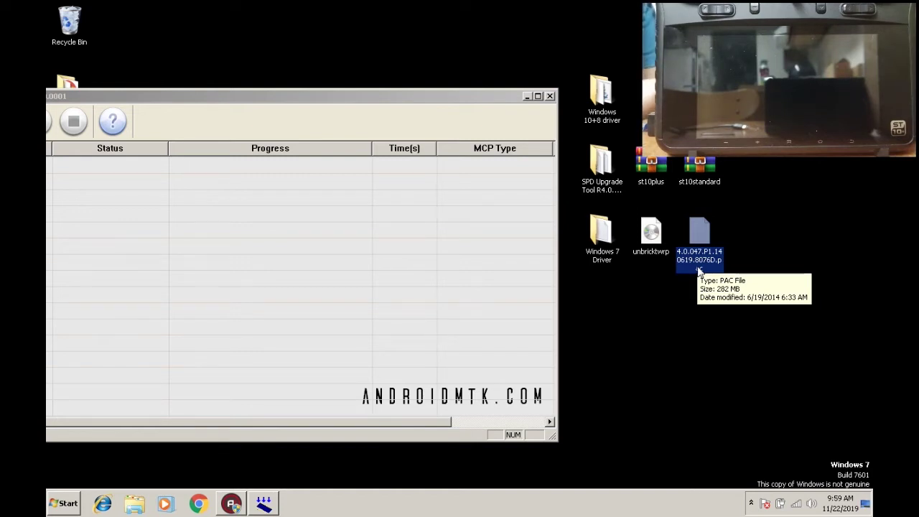
# Reposition the ResearchDownload window and load the packet file 4.0.047.P1.140619.8076D.pac from the desktop.
pyautogui.moveTo(465, 93); pyautogui.dragTo(568, 7)
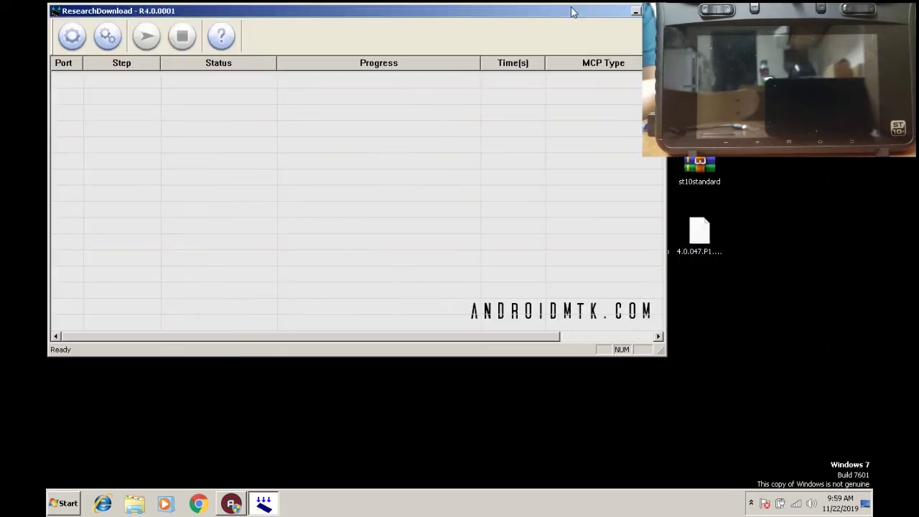
pyautogui.click(71, 37)
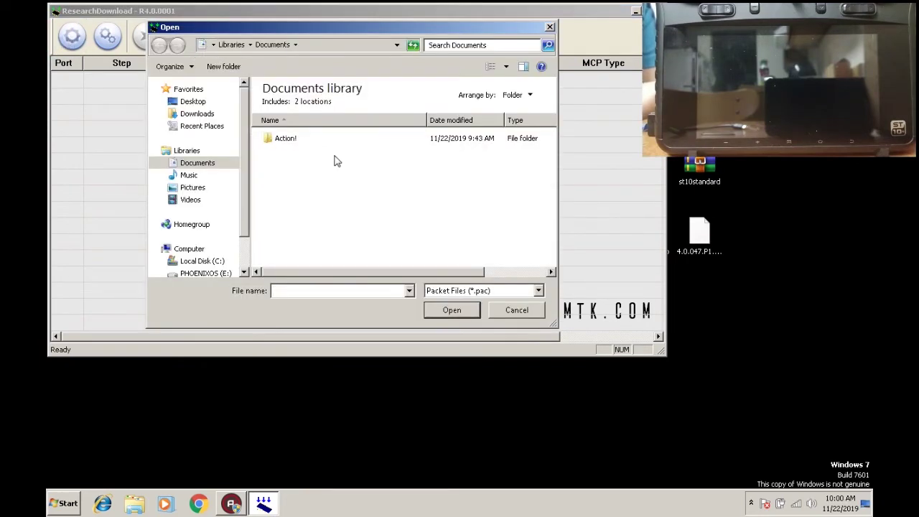
pyautogui.click(203, 104)
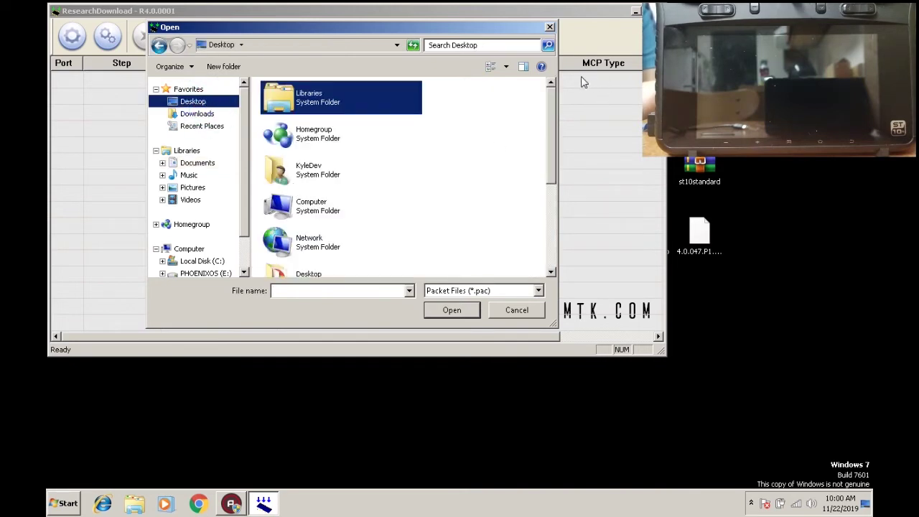
pyautogui.moveTo(552, 103); pyautogui.dragTo(544, 222)
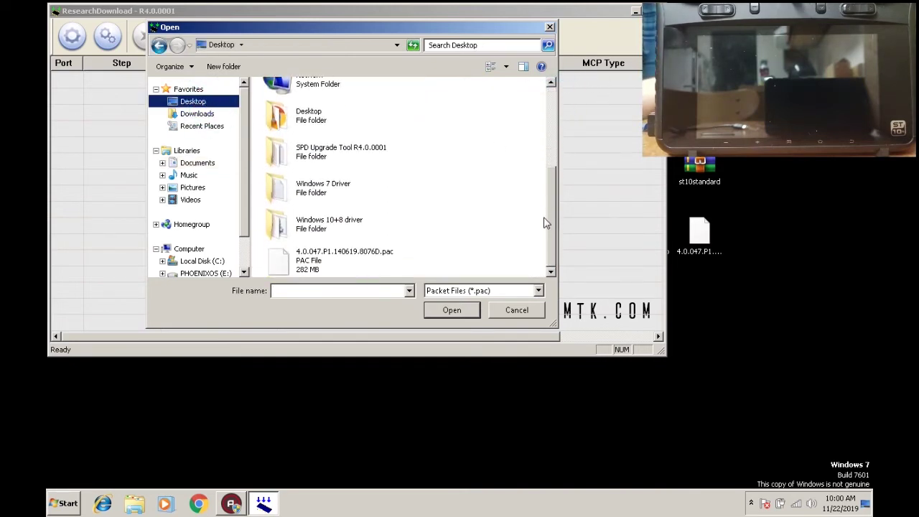
pyautogui.doubleClick(316, 266)
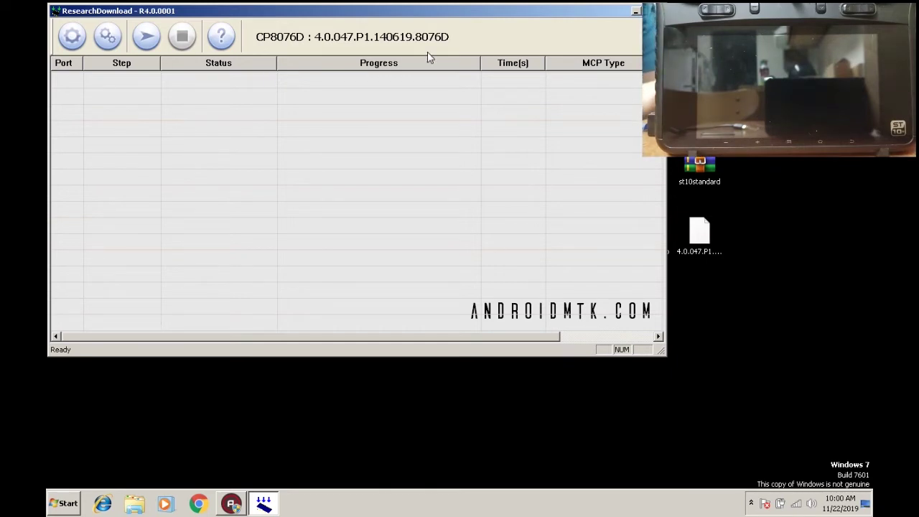
# In the download settings, deselect all optional files, enable Boot_IMG alongside FDL1 and FDL2, and review the reset and flash options.
pyautogui.click(108, 38)
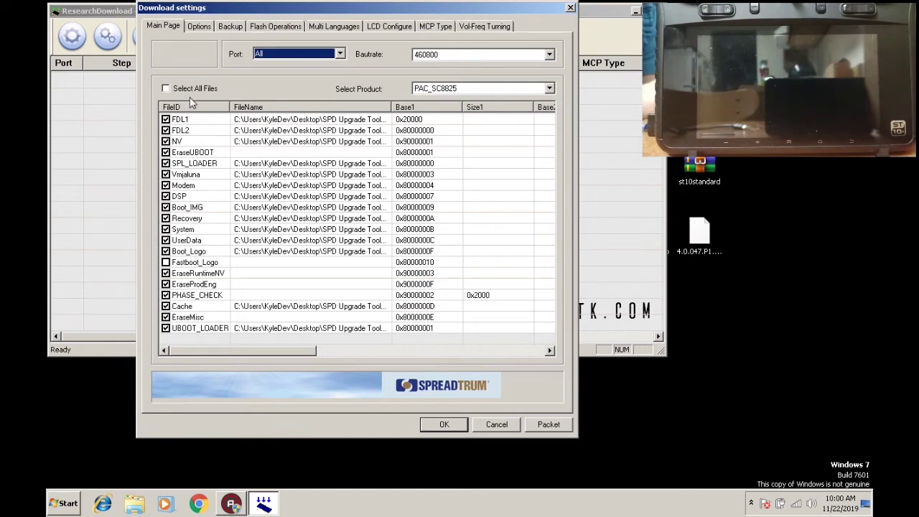
pyautogui.click(166, 89)
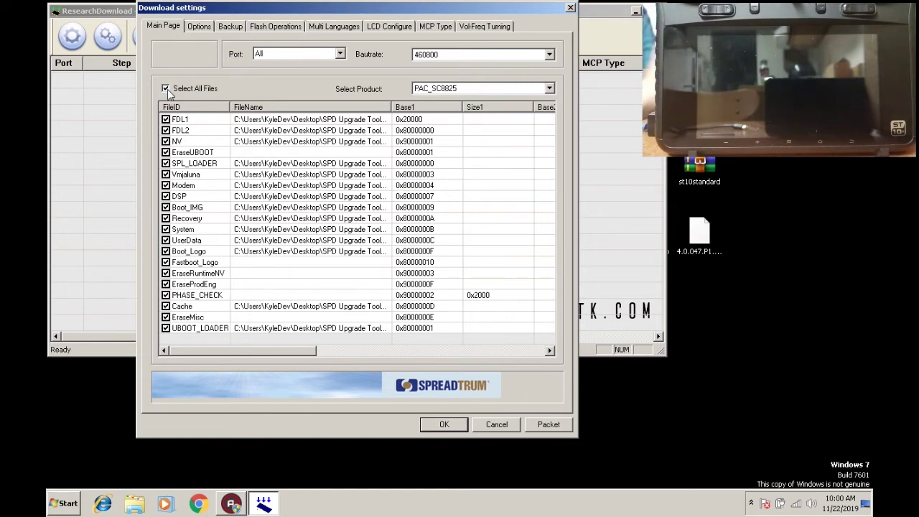
pyautogui.click(166, 89)
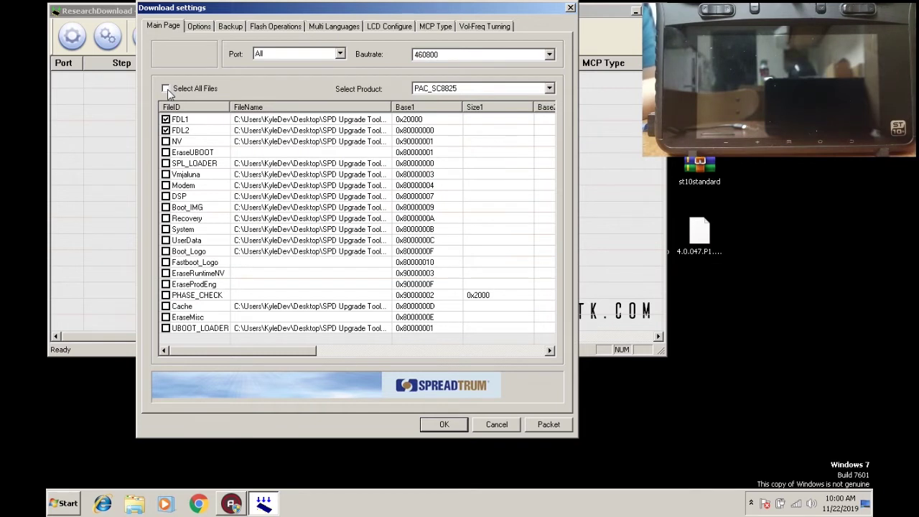
pyautogui.click(166, 208)
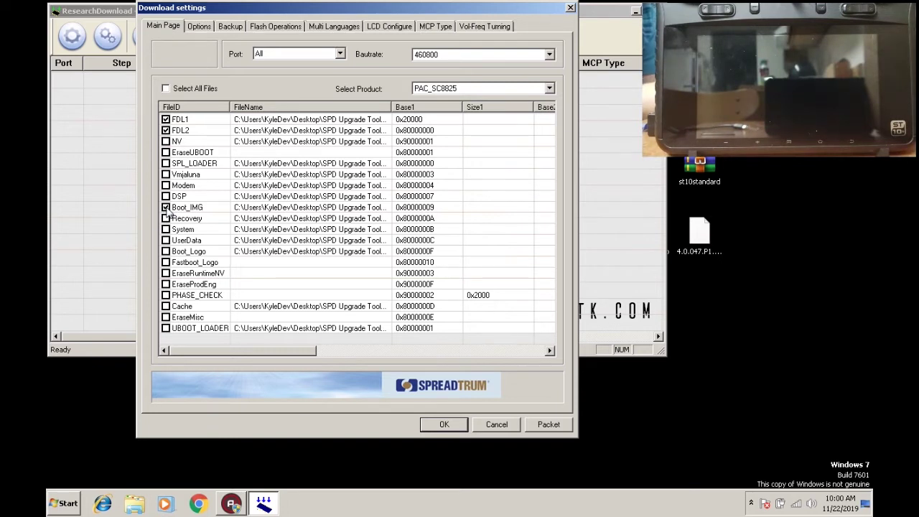
pyautogui.click(199, 29)
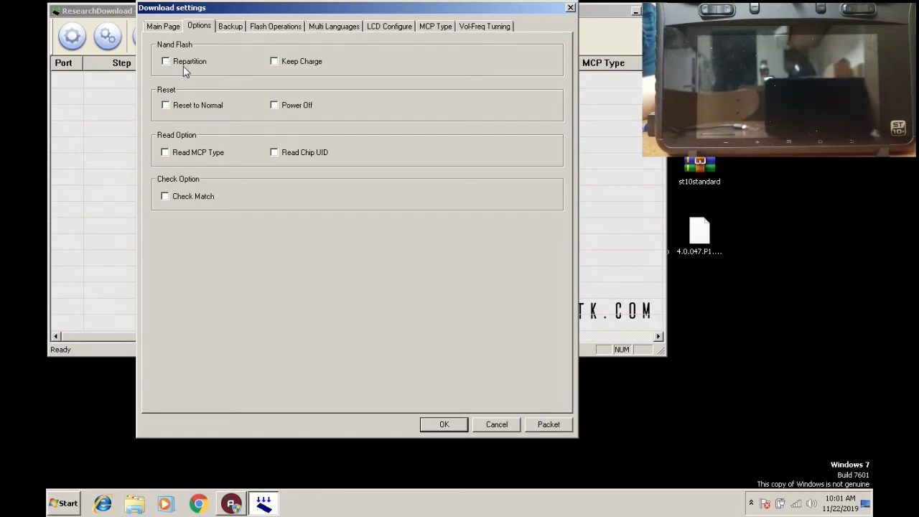
pyautogui.click(167, 27)
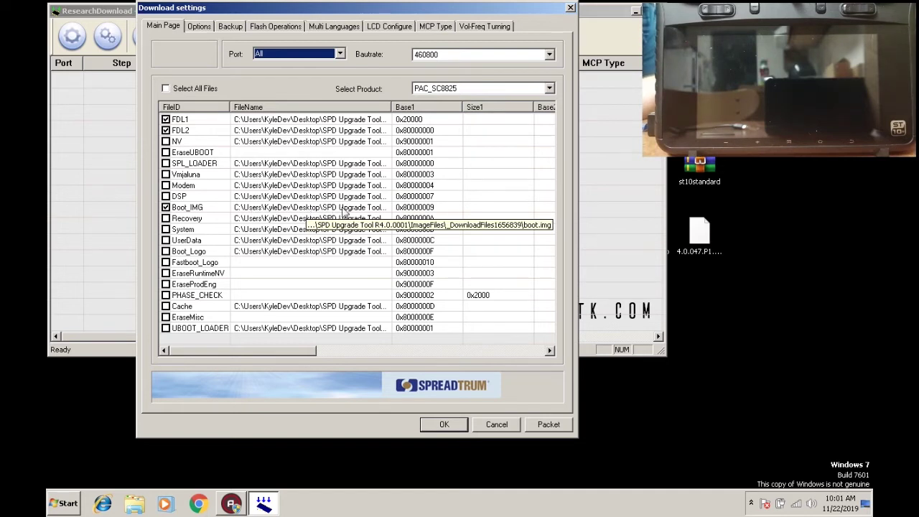
# Replace the Boot_IMG file with the unbricktwrp image from the desktop and accept the download settings.
pyautogui.click(379, 209)
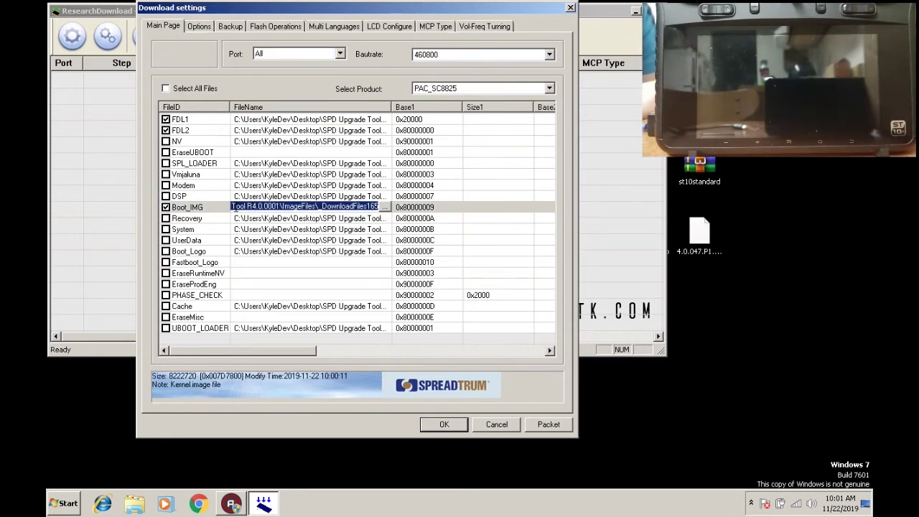
pyautogui.click(387, 208)
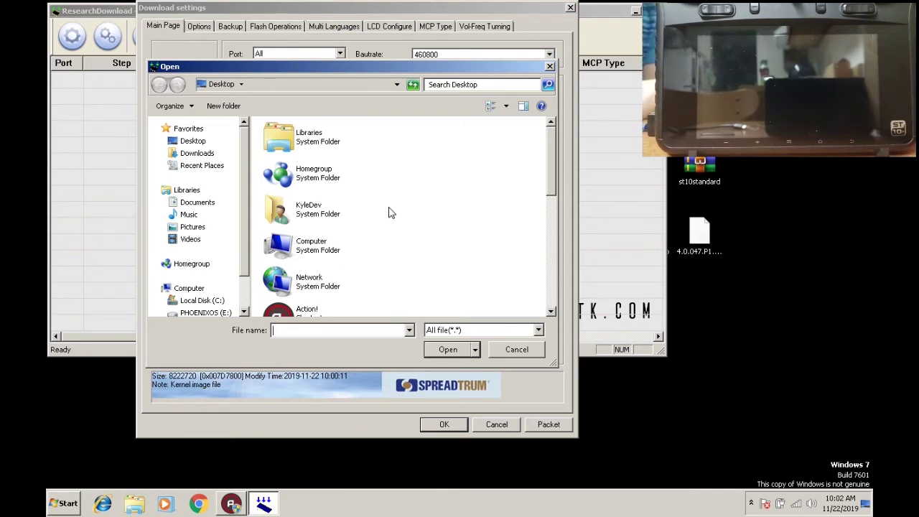
pyautogui.click(210, 140)
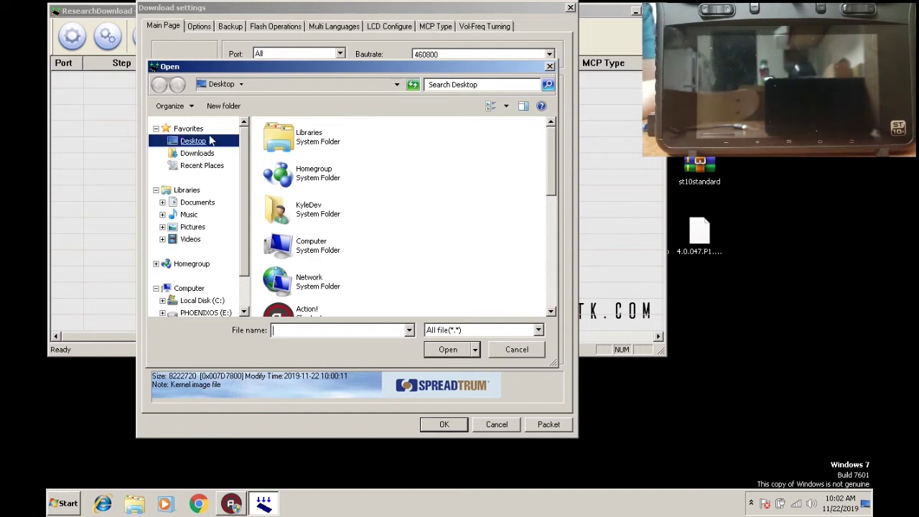
pyautogui.click(557, 211)
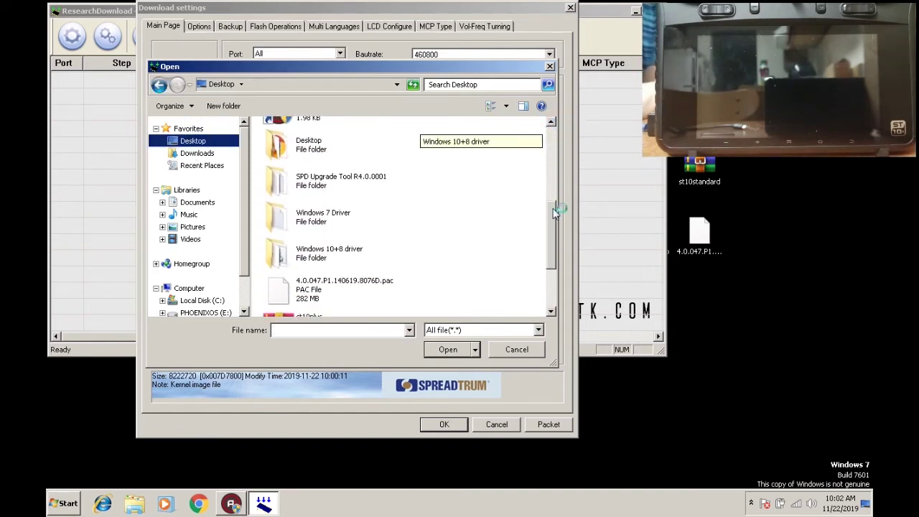
pyautogui.moveTo(555, 210); pyautogui.dragTo(550, 265)
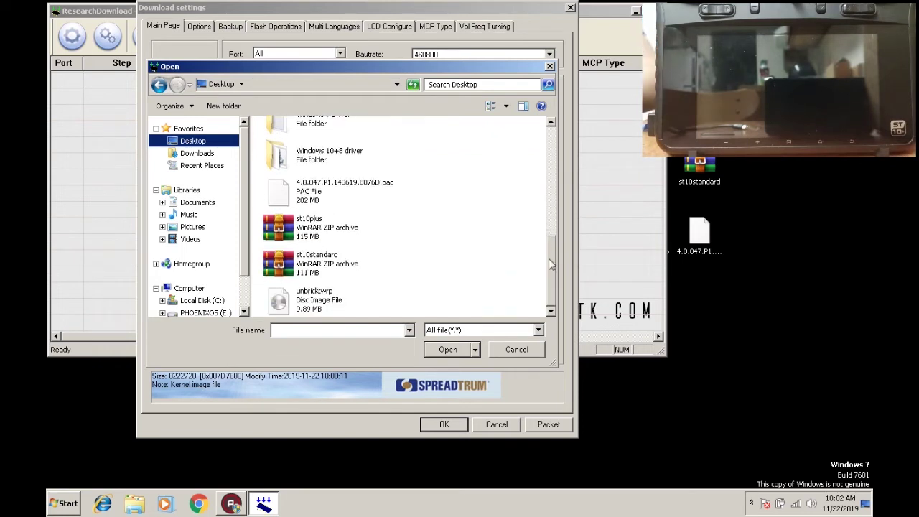
pyautogui.click(316, 309)
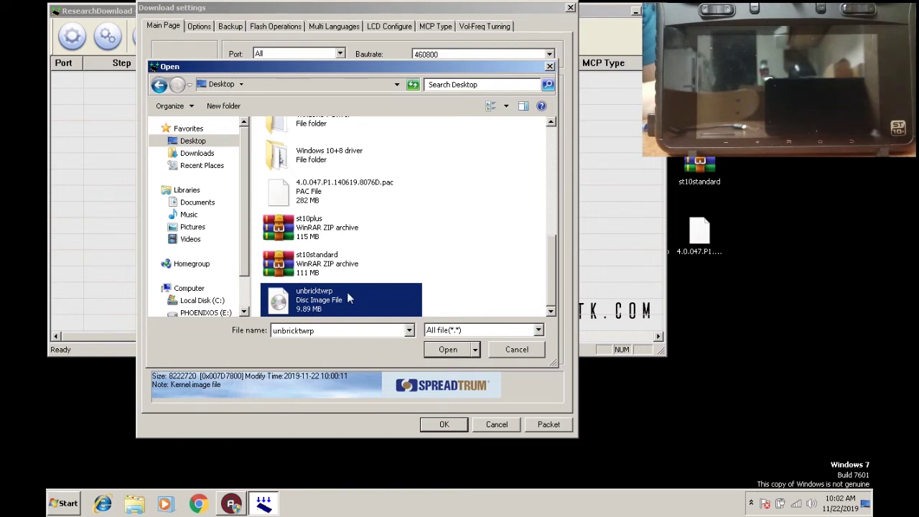
pyautogui.click(449, 351)
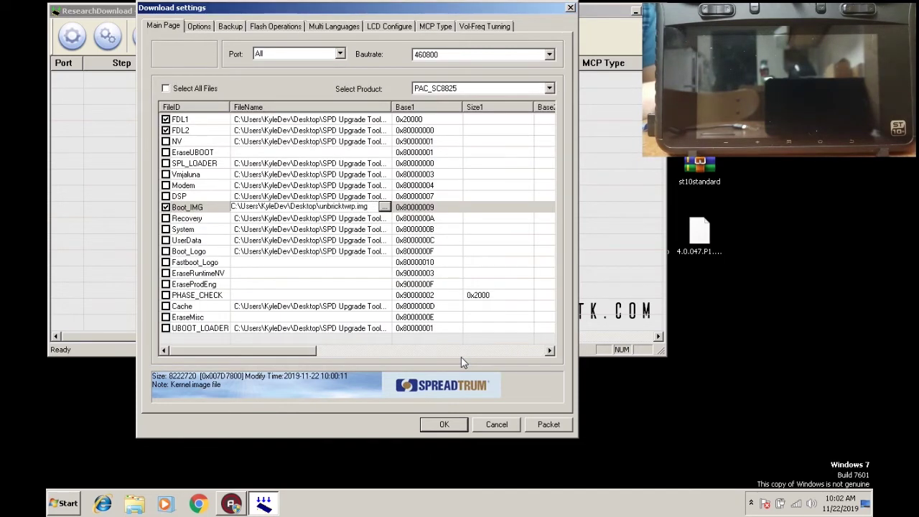
pyautogui.click(442, 424)
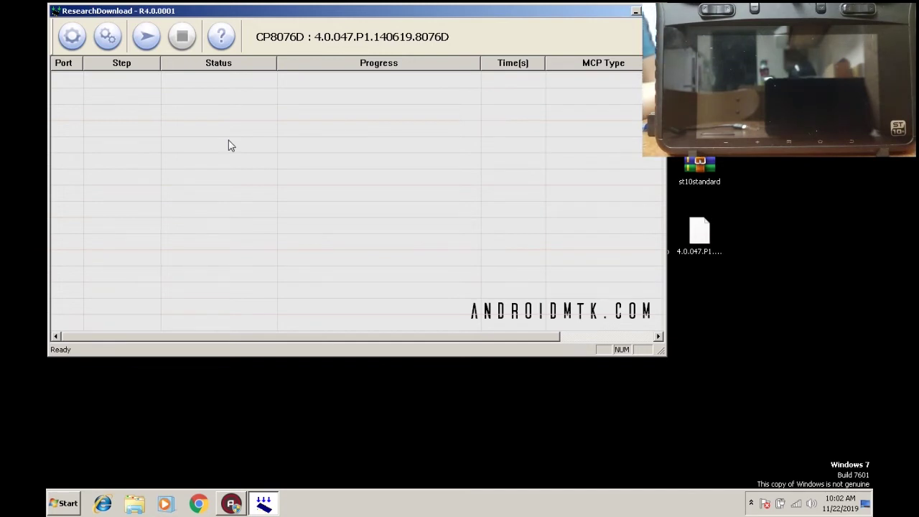
# Run the download to flash the controller's boot image, stop it once it has passed, and close ResearchDownload.
pyautogui.click(146, 36)
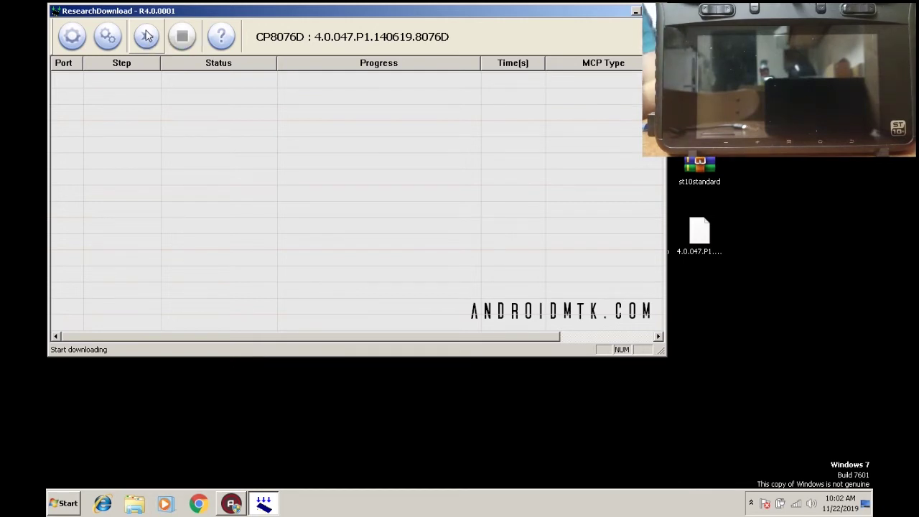
pyautogui.click(147, 36)
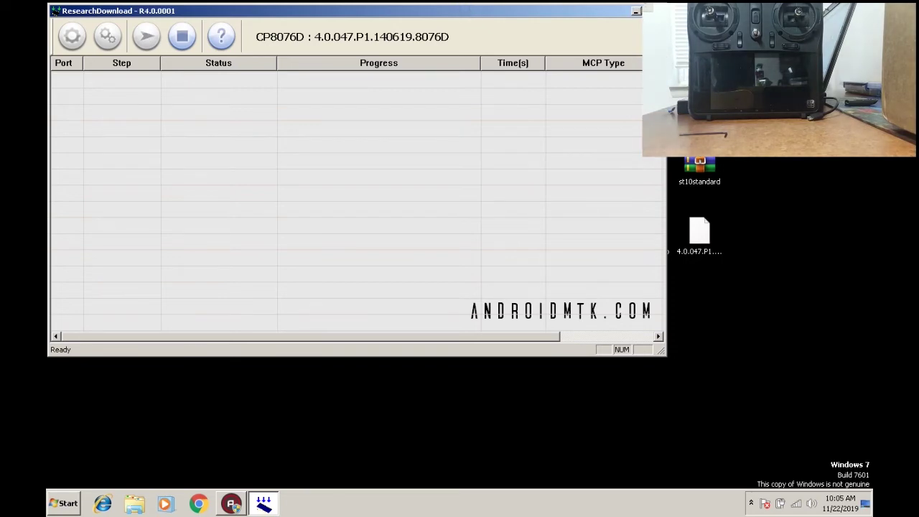
pyautogui.click(649, 8)
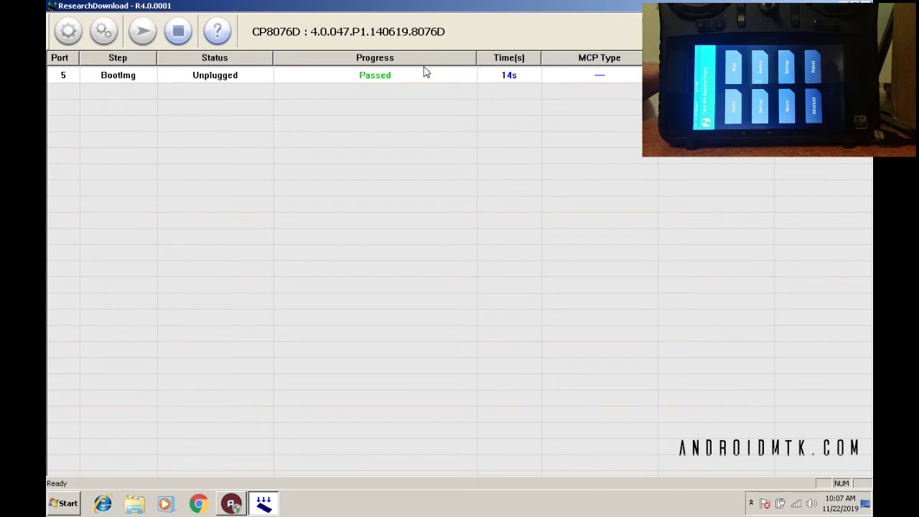
pyautogui.click(178, 32)
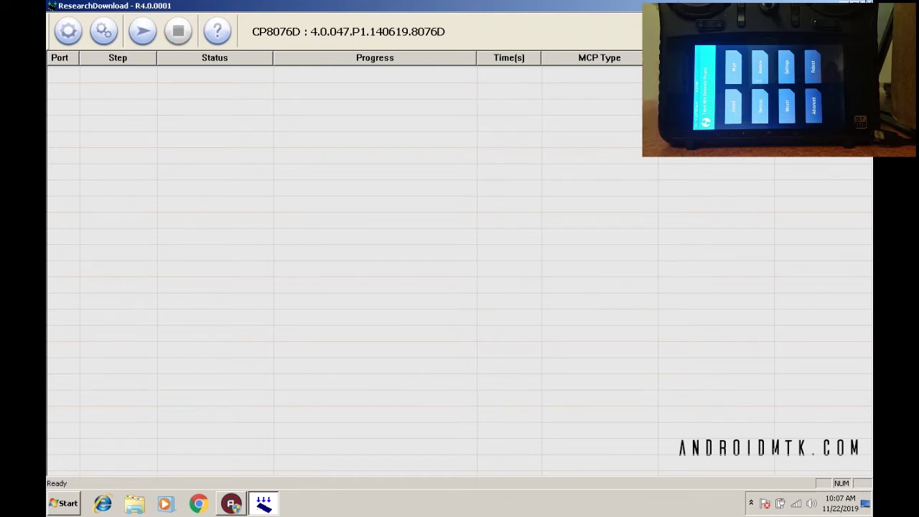
pyautogui.click(864, 5)
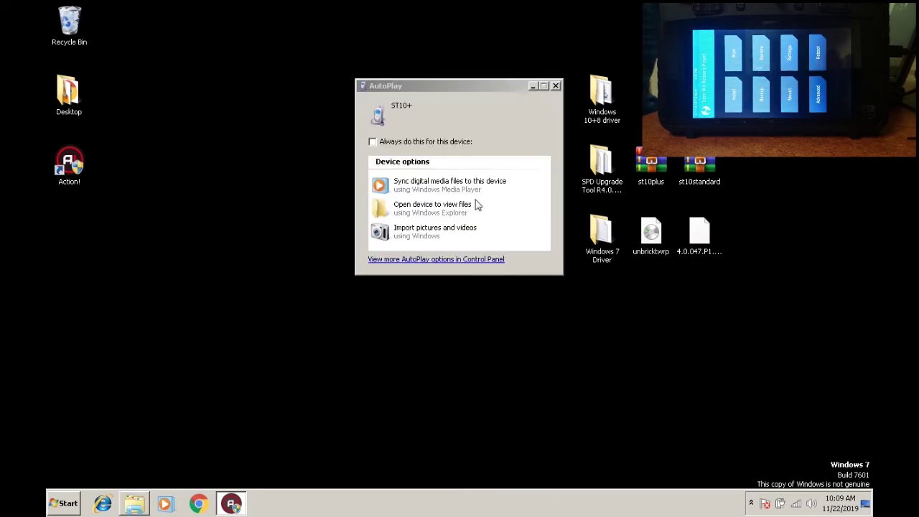
# Browse to the connected ST10+ device's SDCard and delete all its loose BIN files and ZIP archives, keeping the folders.
pyautogui.click(431, 209)
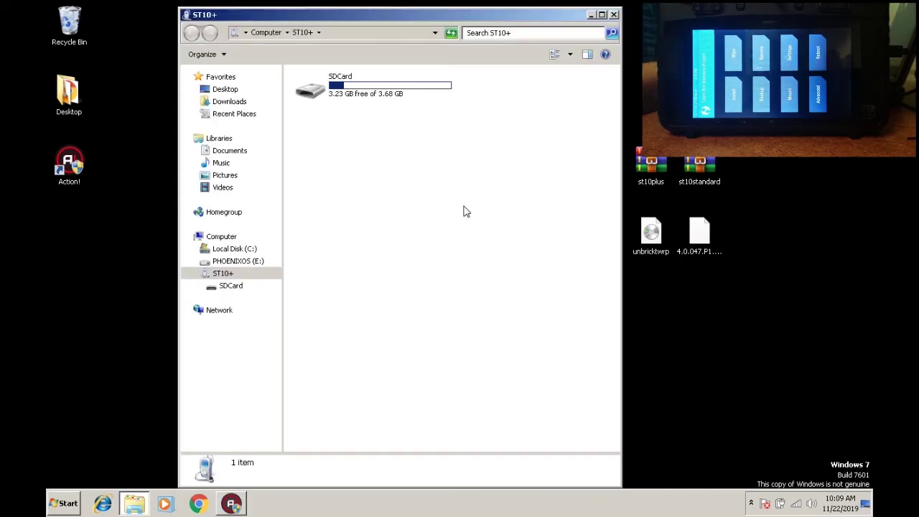
pyautogui.doubleClick(358, 96)
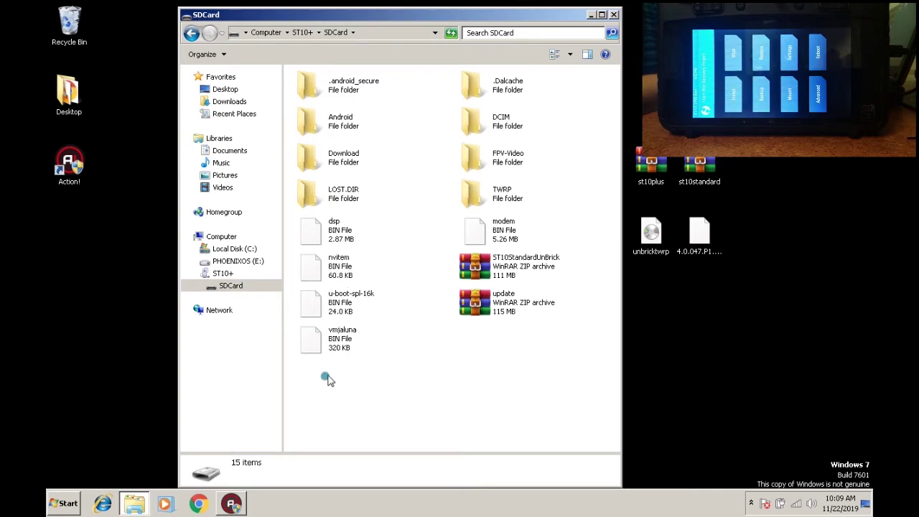
pyautogui.moveTo(325, 377); pyautogui.dragTo(545, 234)
pyautogui.rightClick(545, 234)
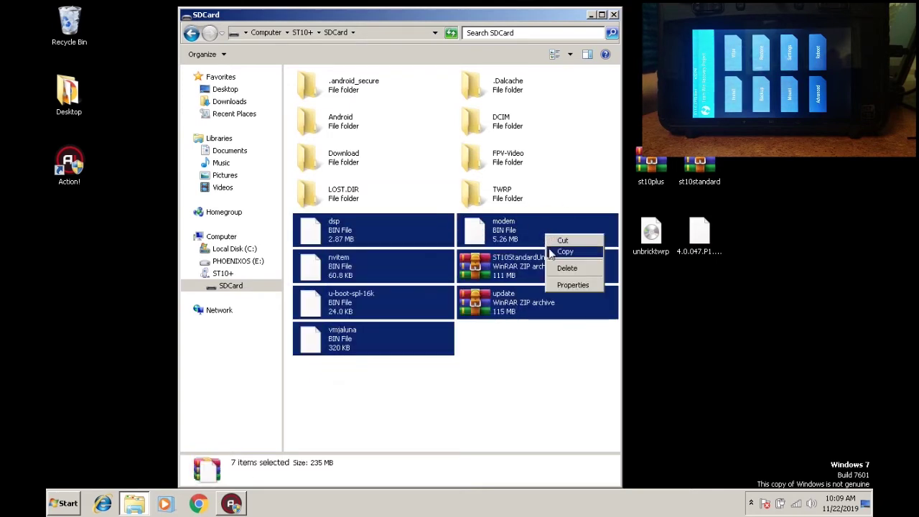
pyautogui.click(558, 269)
pyautogui.click(499, 253)
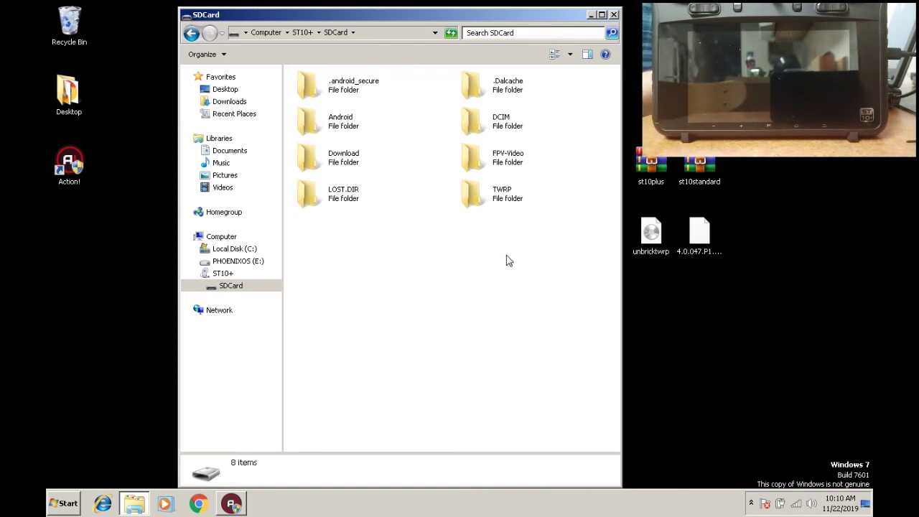
# Close the SDCard window and reopen the ST10+ device's SDCard storage from Computer.
pyautogui.click(614, 14)
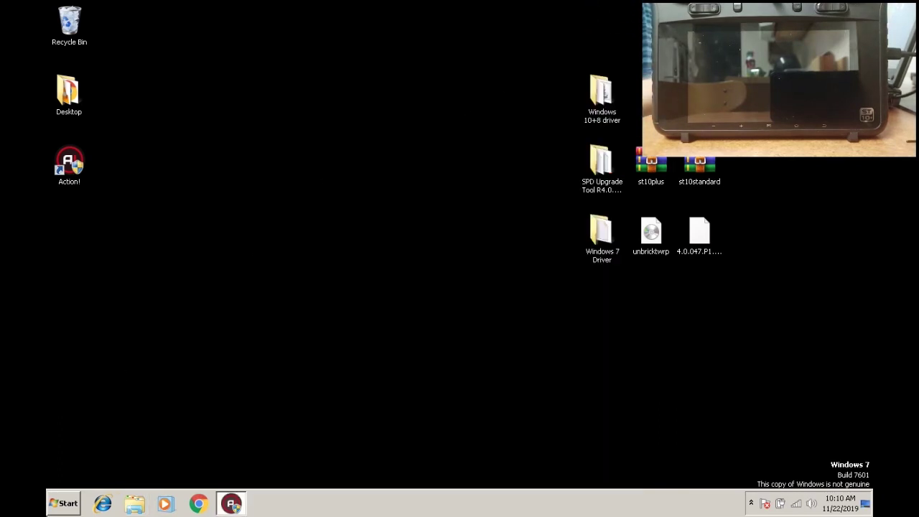
pyautogui.press('super')
pyautogui.click(258, 361)
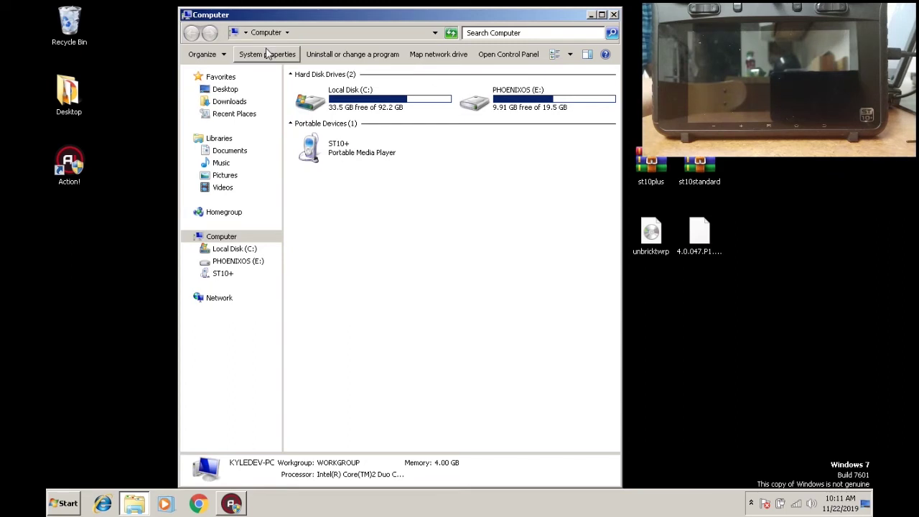
pyautogui.doubleClick(341, 156)
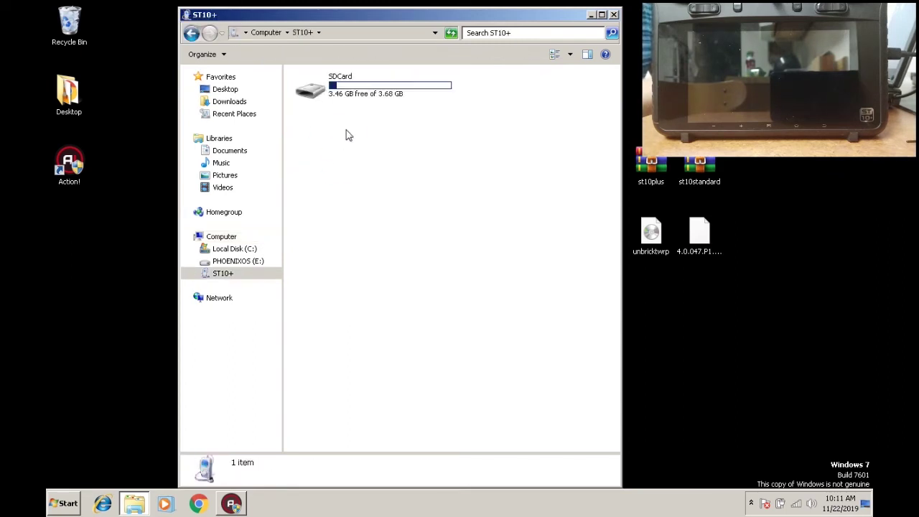
pyautogui.click(348, 86)
pyautogui.doubleClick(348, 87)
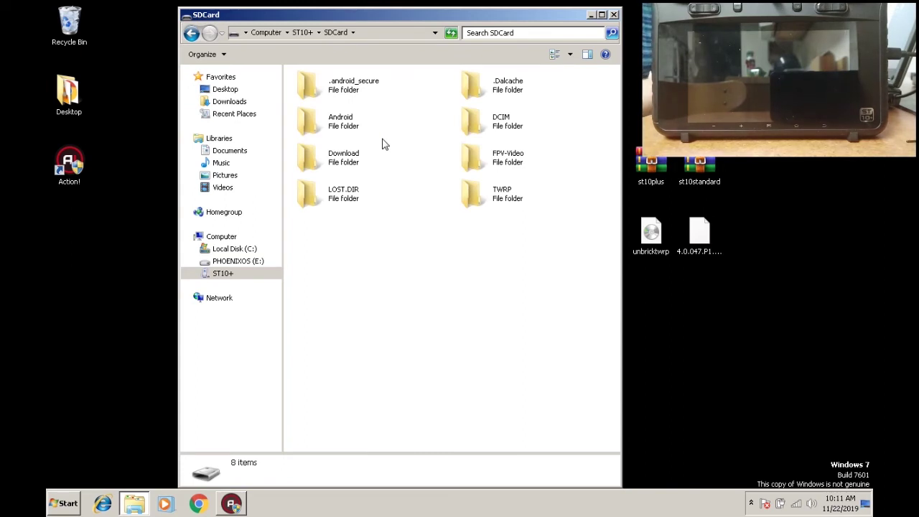
# Go back to the ST10+ device, reopen its SDCard storage and look over the remaining folders.
pyautogui.click(223, 277)
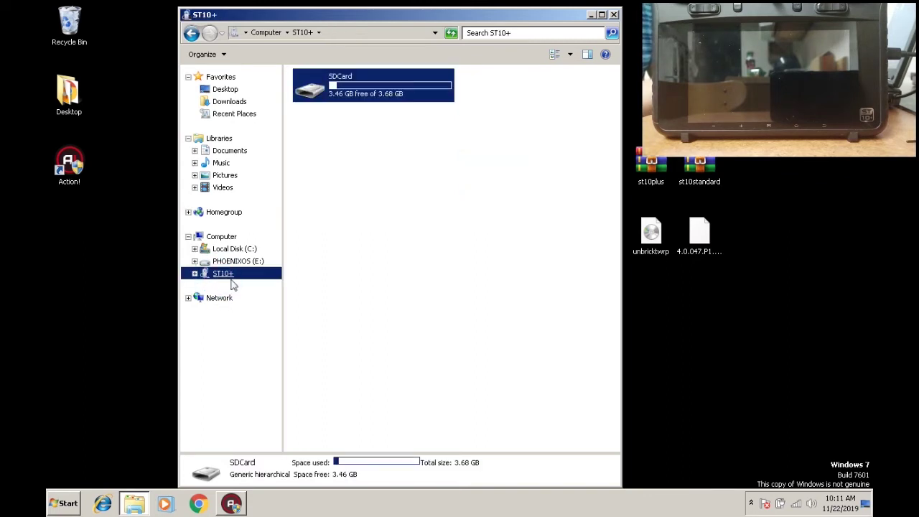
pyautogui.doubleClick(348, 98)
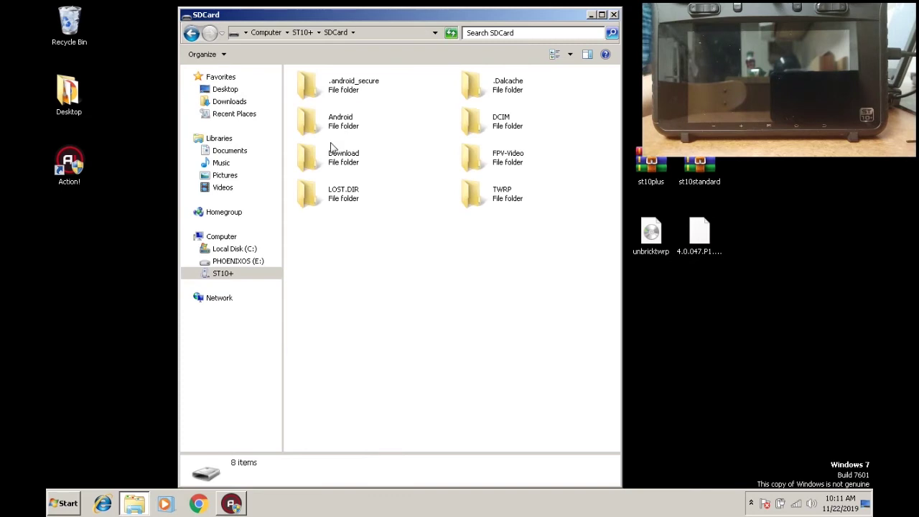
pyautogui.moveTo(325, 241); pyautogui.dragTo(529, 173)
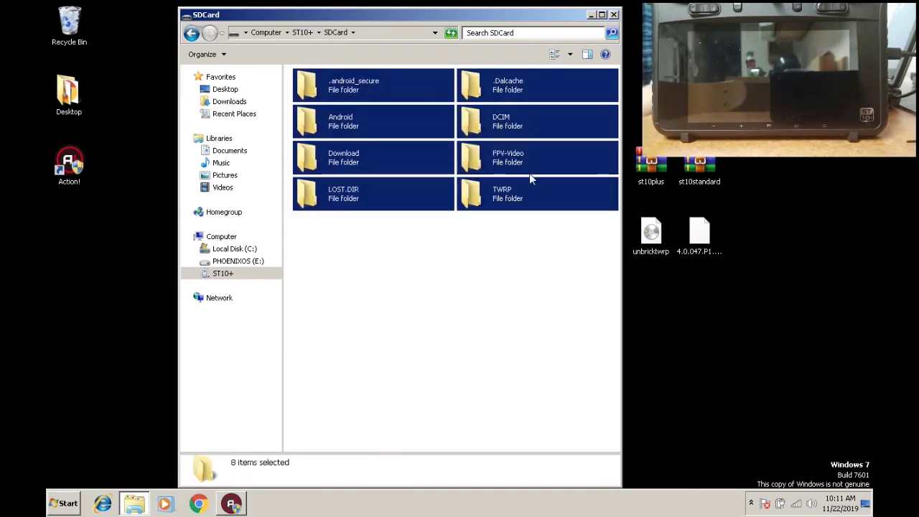
pyautogui.click(494, 283)
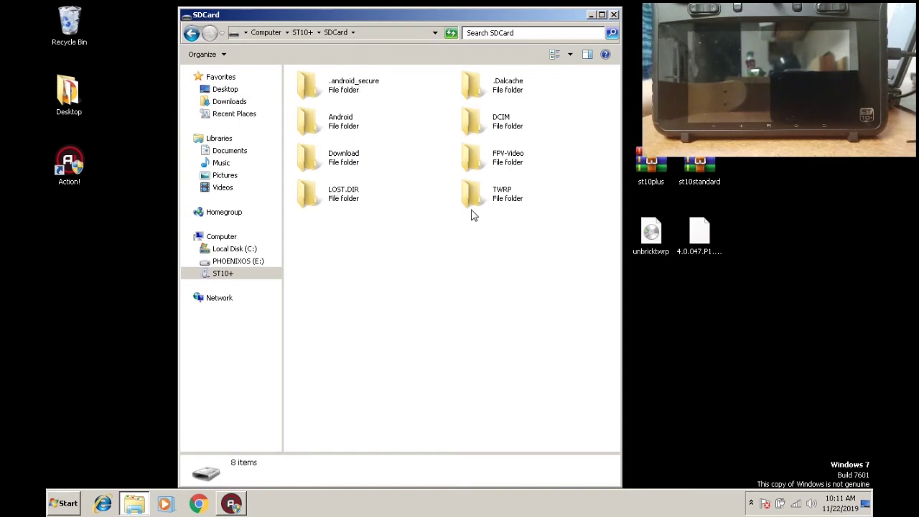
# Move the SDCard window aside and copy the st10plus archive from the desktop into the SDCard root.
pyautogui.moveTo(472, 23); pyautogui.dragTo(394, 24)
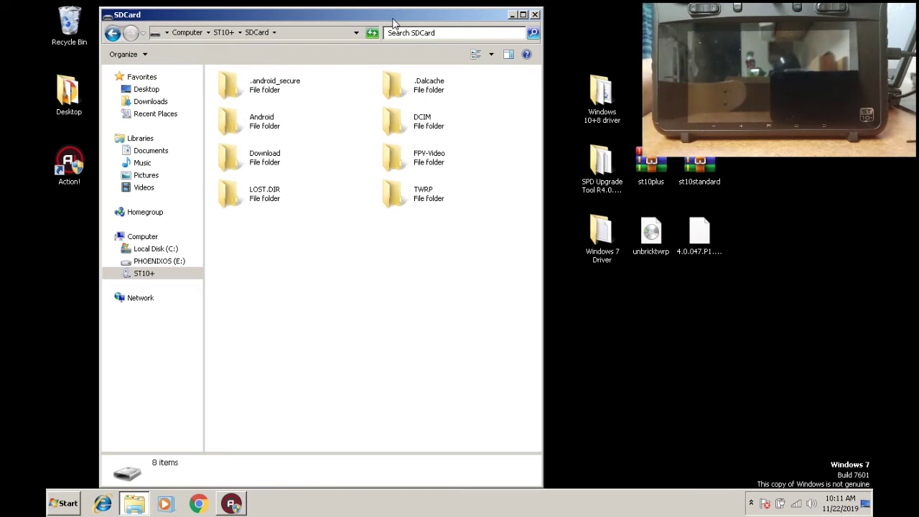
pyautogui.click(660, 195)
pyautogui.click(386, 296)
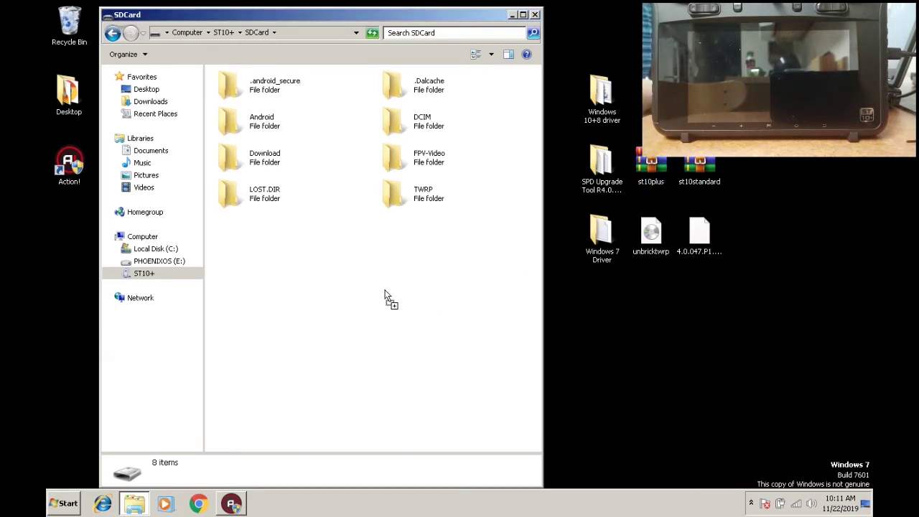
pyautogui.hotkey('ctrl', 'v')
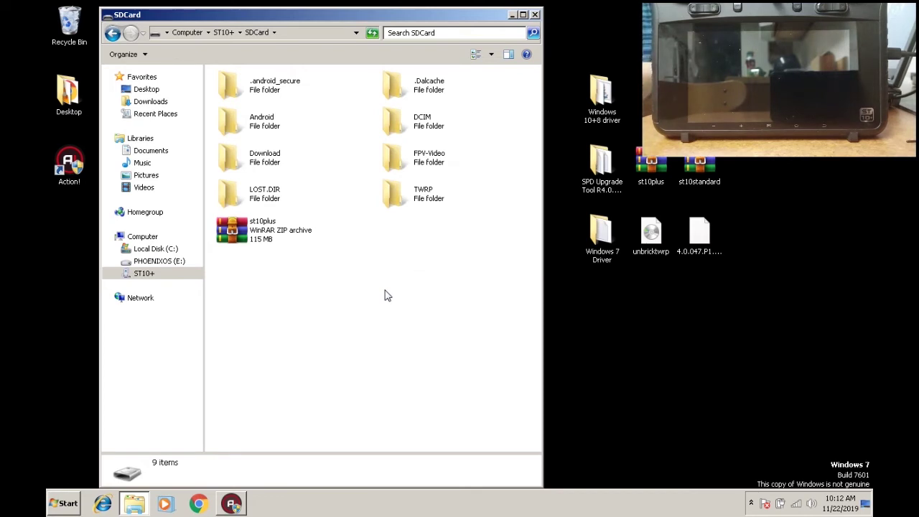
pyautogui.click(309, 229)
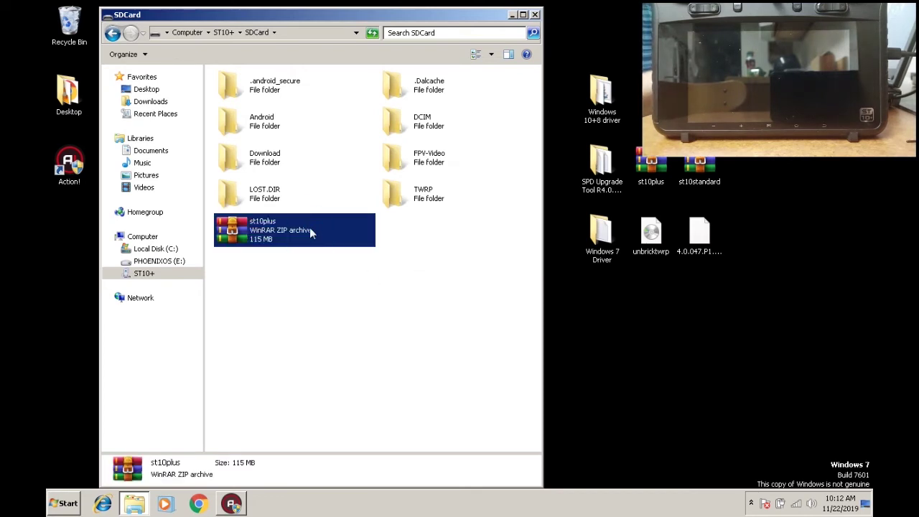
# Copy the st10standard archive from the desktop into the SDCard root beside st10plus.
pyautogui.click(726, 162)
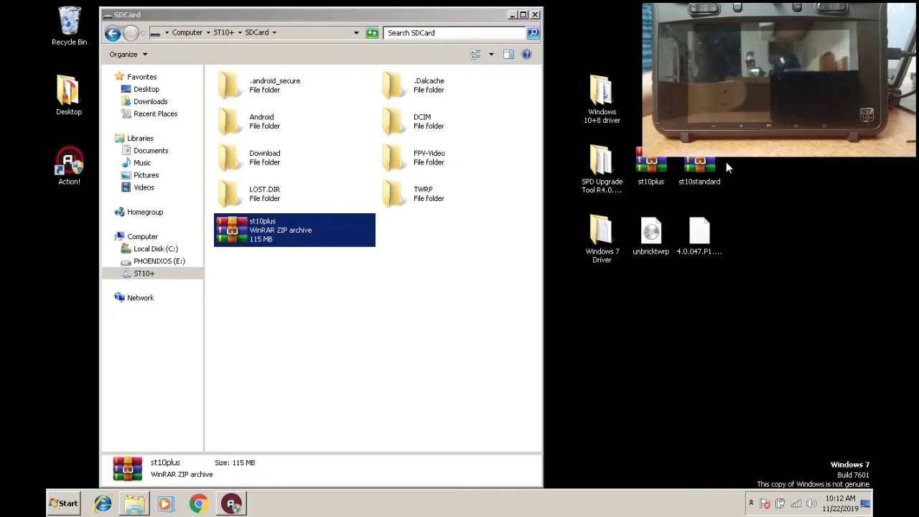
pyautogui.click(720, 164)
pyautogui.click(463, 241)
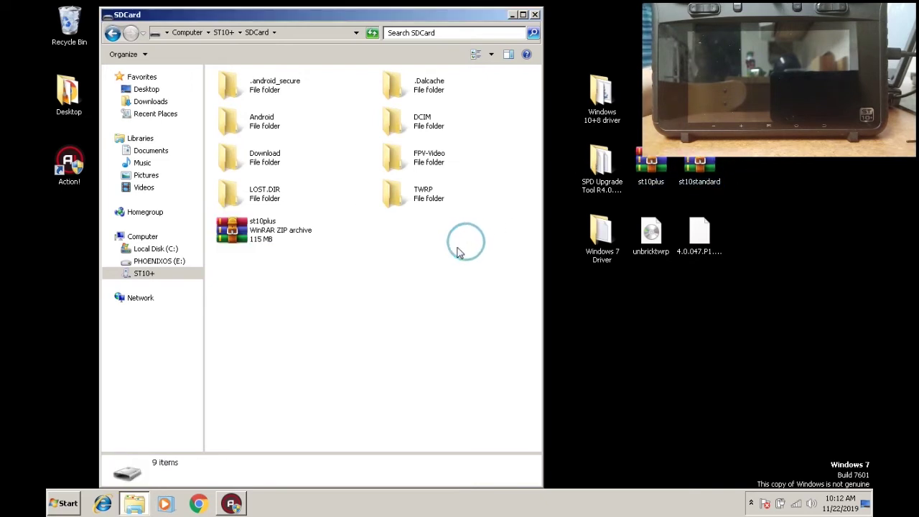
pyautogui.click(684, 171)
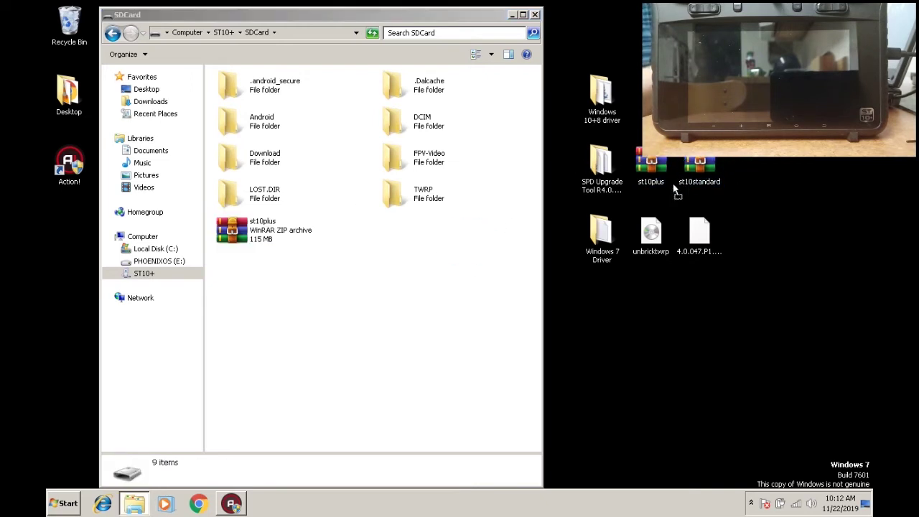
pyautogui.click(467, 267)
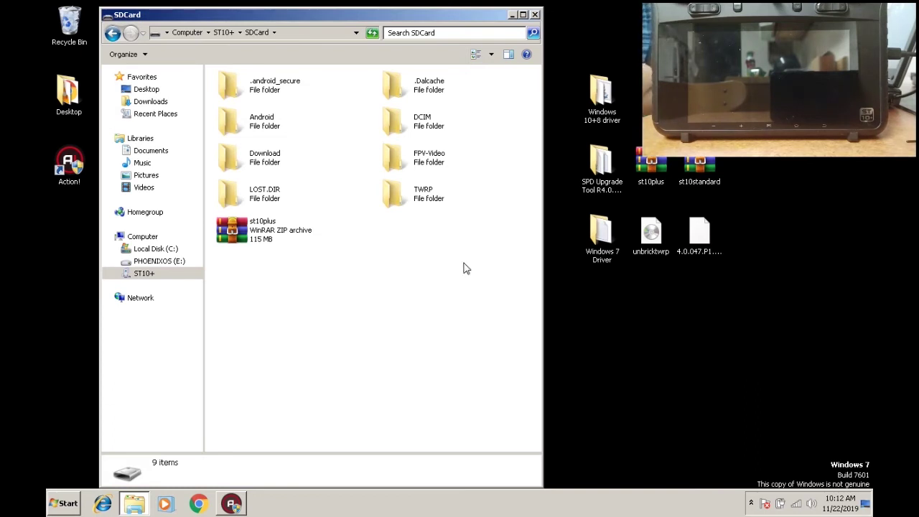
pyautogui.hotkey('ctrl', 'v')
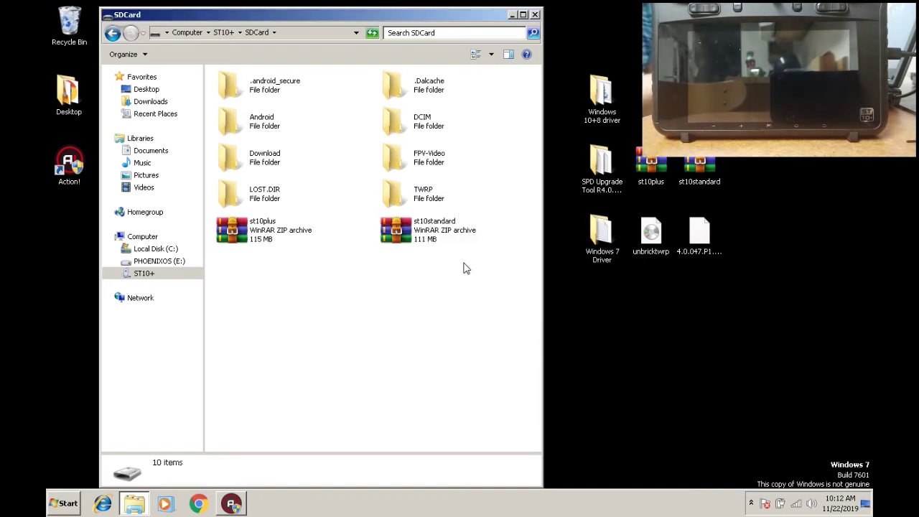
# Permanently delete the st10standard archive from the SDCard.
pyautogui.click(435, 235)
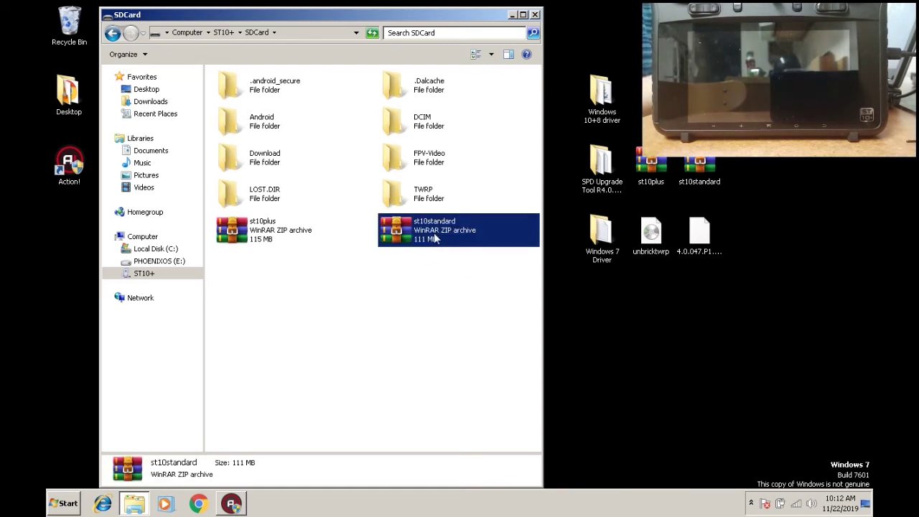
pyautogui.rightClick(433, 236)
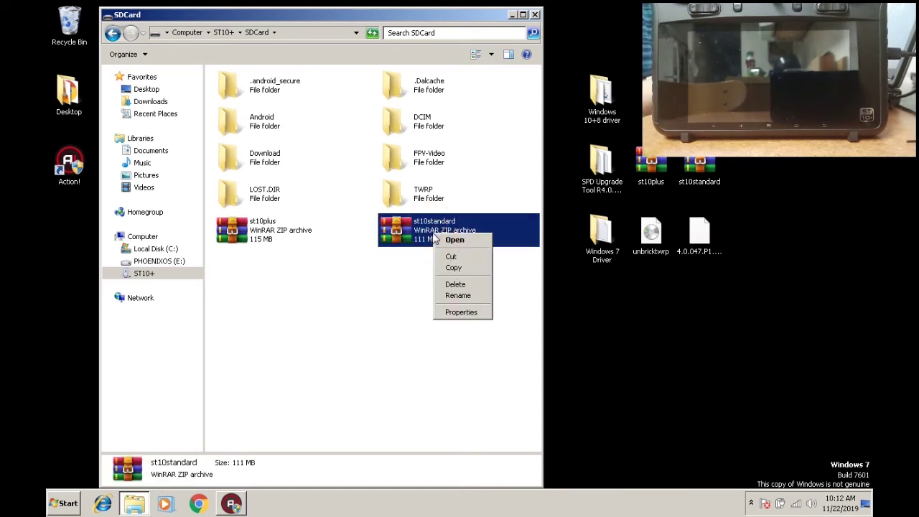
pyautogui.click(459, 284)
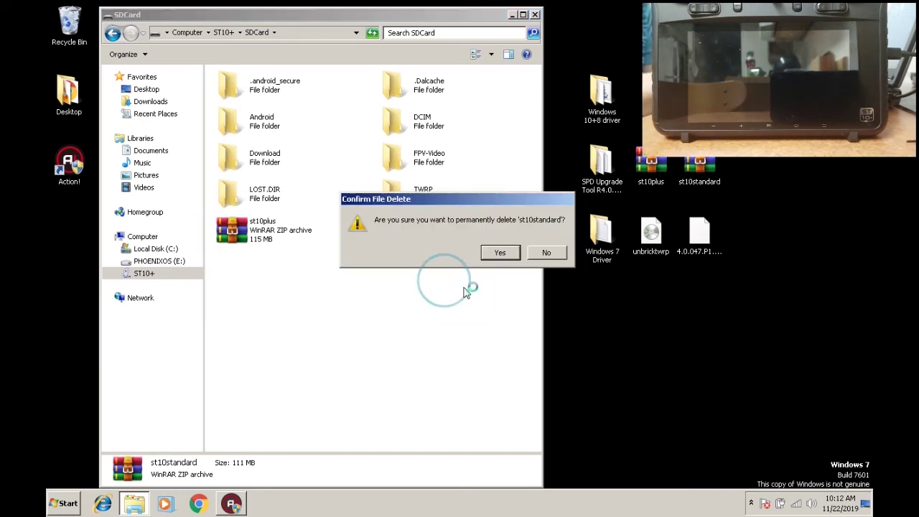
pyautogui.click(506, 255)
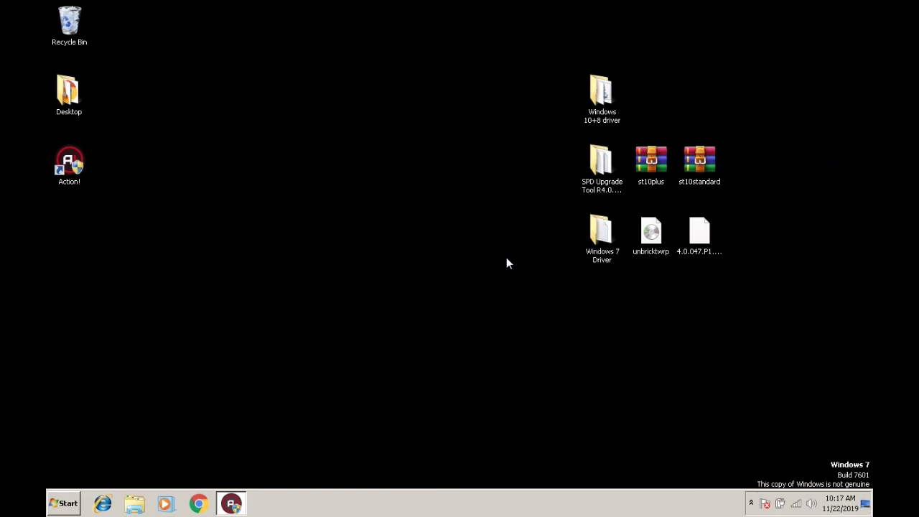
pyautogui.click(244, 508)
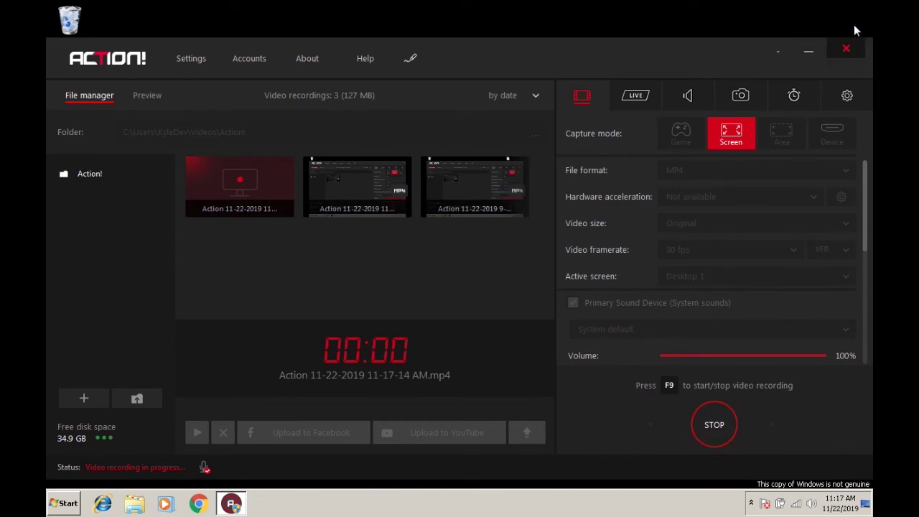
pyautogui.click(810, 53)
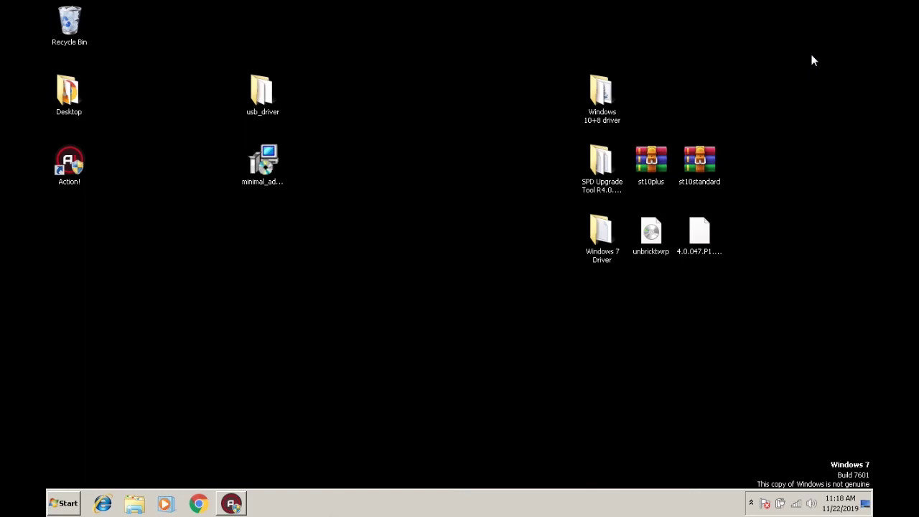
pyautogui.moveTo(214, 18); pyautogui.dragTo(318, 186)
pyautogui.click(320, 190)
# Run the minimal_adb_fastboot_v1.4.3_setup installer from the desktop and allow it to make changes to the computer.
pyautogui.click(282, 165)
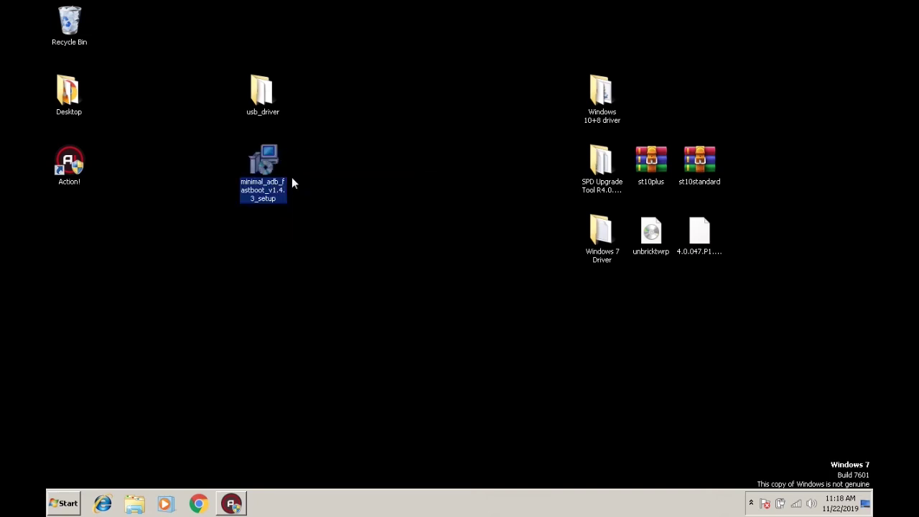
pyautogui.doubleClick(267, 160)
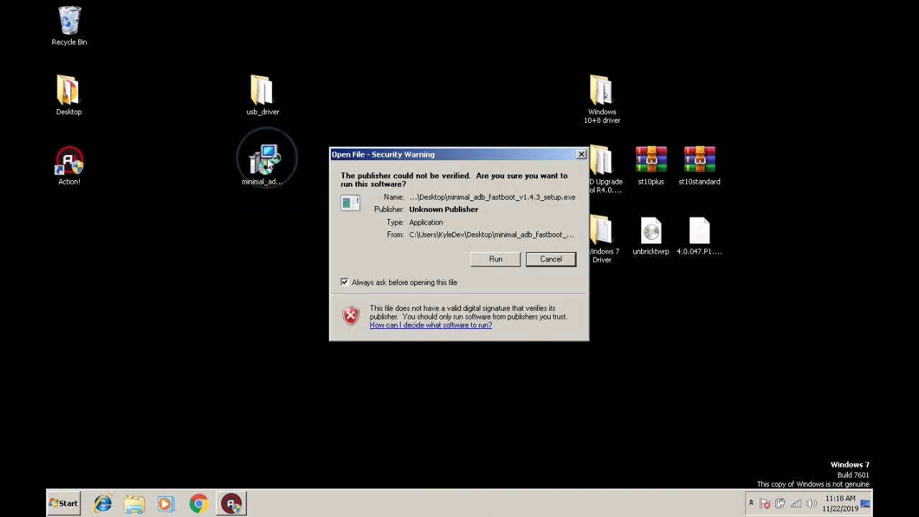
pyautogui.click(516, 260)
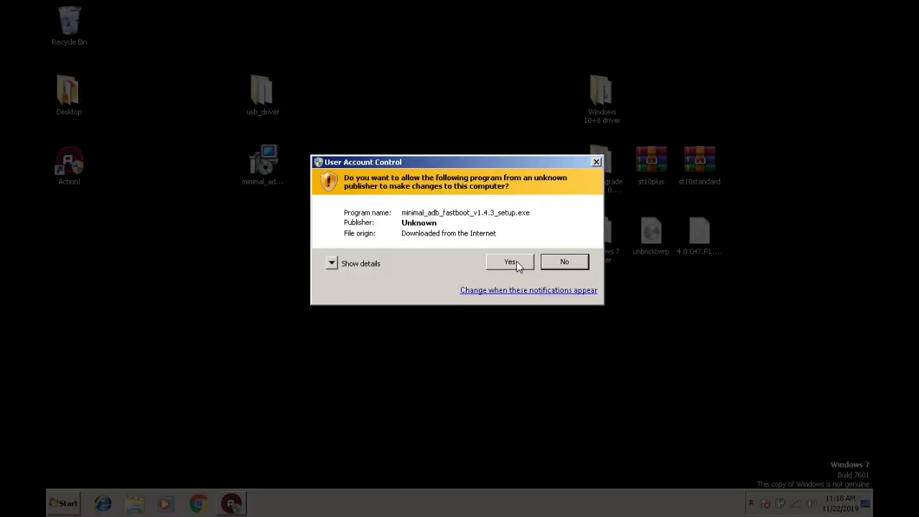
pyautogui.click(516, 261)
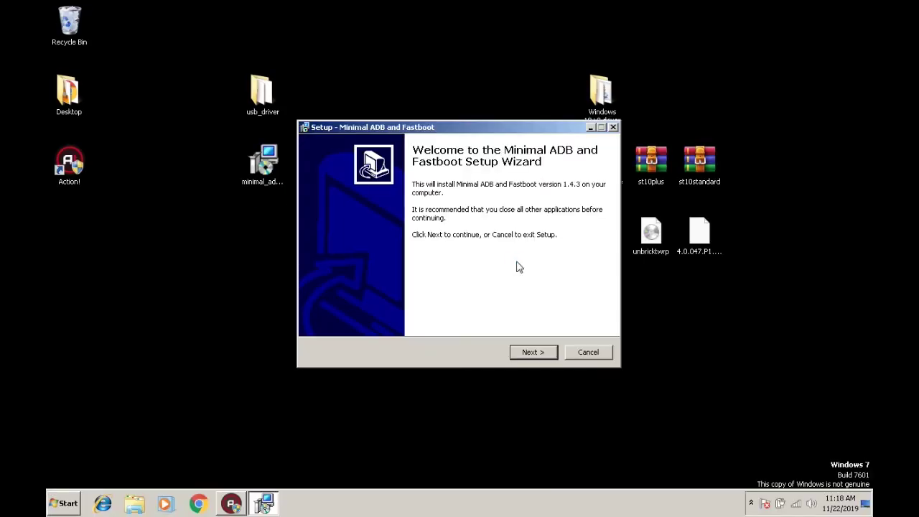
# Install Minimal ADB and Fastboot in the default destination and program folders, with a desktop icon enabled.
pyautogui.click(533, 351)
pyautogui.click(539, 354)
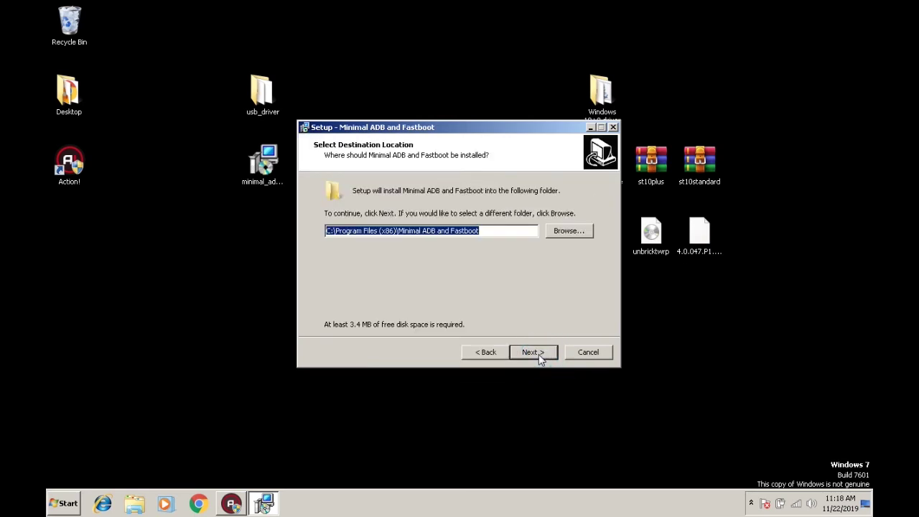
pyautogui.click(539, 354)
pyautogui.click(539, 357)
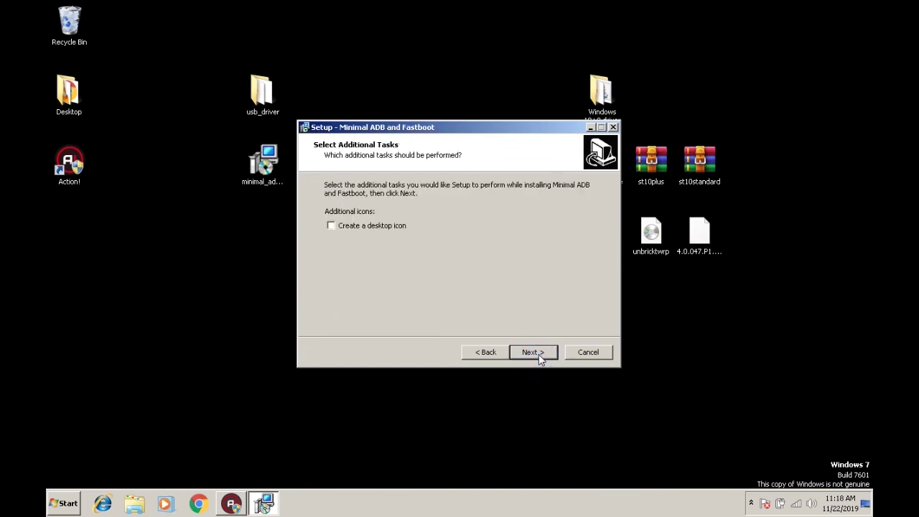
pyautogui.click(371, 227)
pyautogui.click(536, 354)
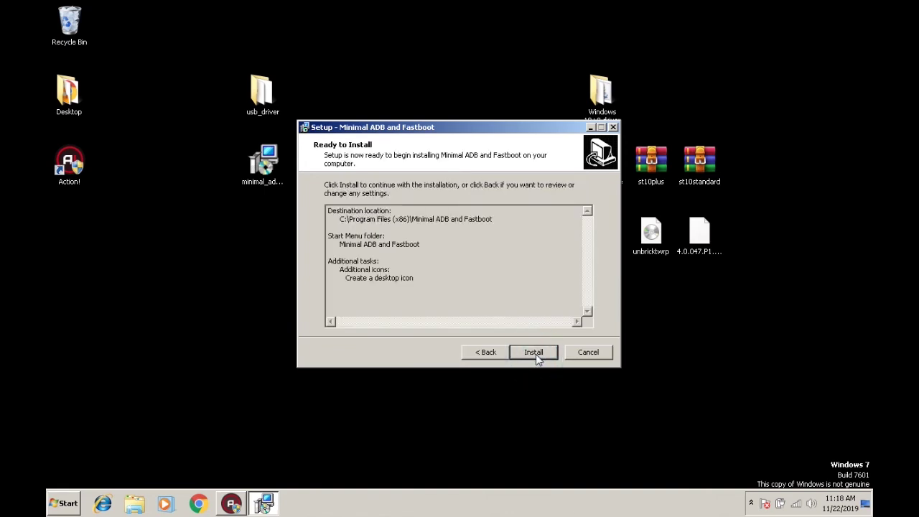
pyautogui.click(535, 354)
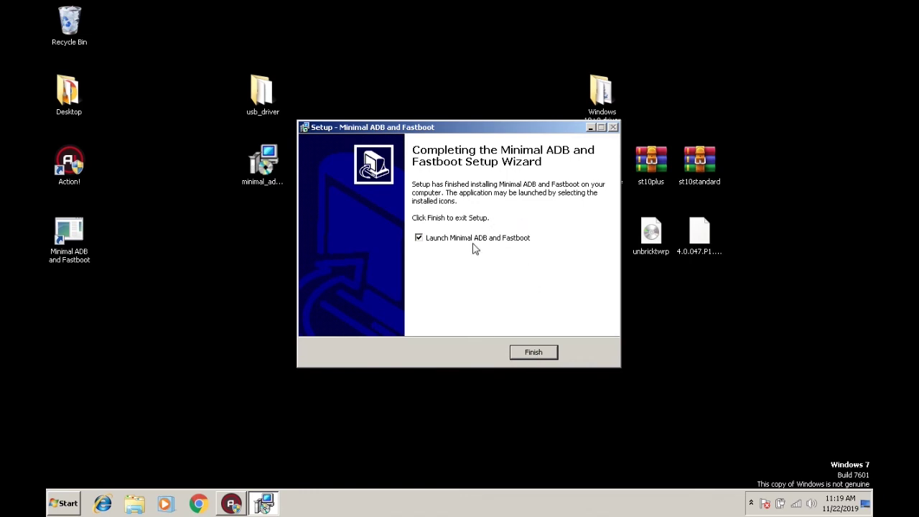
# Finish the Minimal ADB and Fastboot setup without launching the program.
pyautogui.click(419, 238)
pyautogui.click(534, 354)
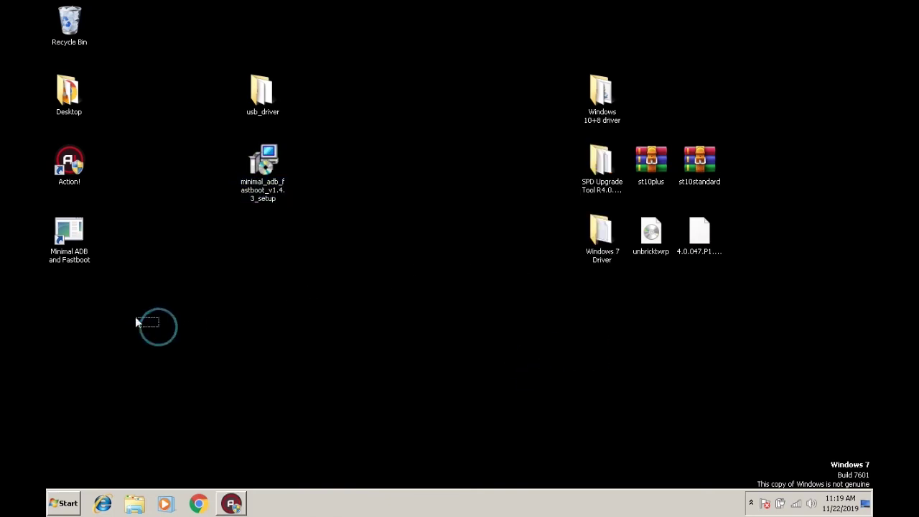
pyautogui.moveTo(159, 327); pyautogui.dragTo(88, 326)
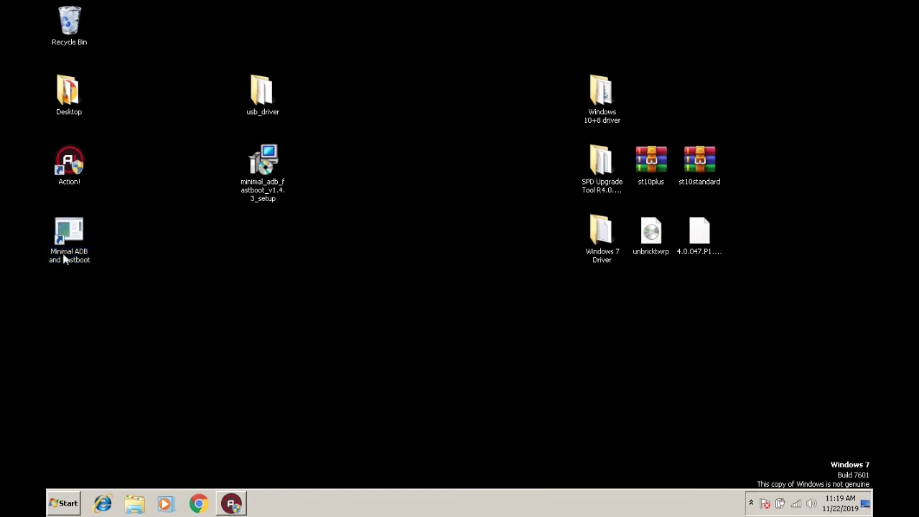
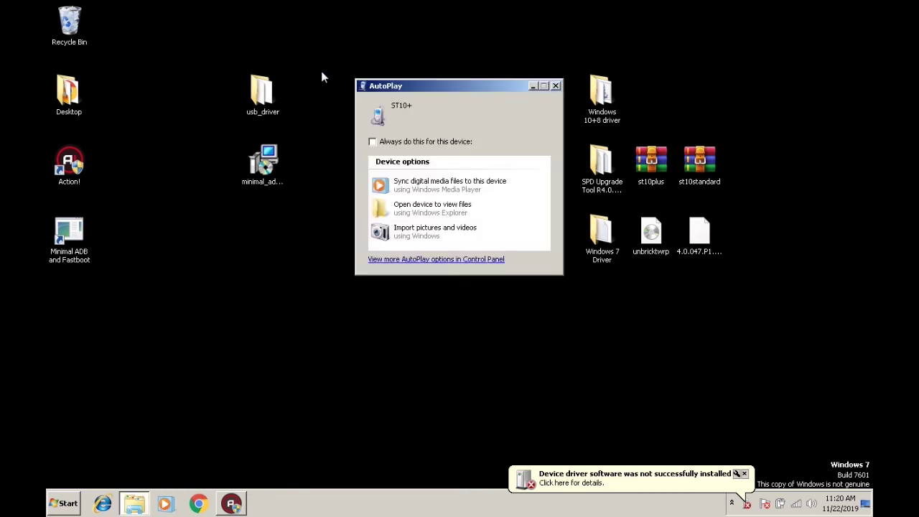
# Dismiss the ST10+ AutoPlay prompt and open Device Manager by searching for "device manager".
pyautogui.click(556, 86)
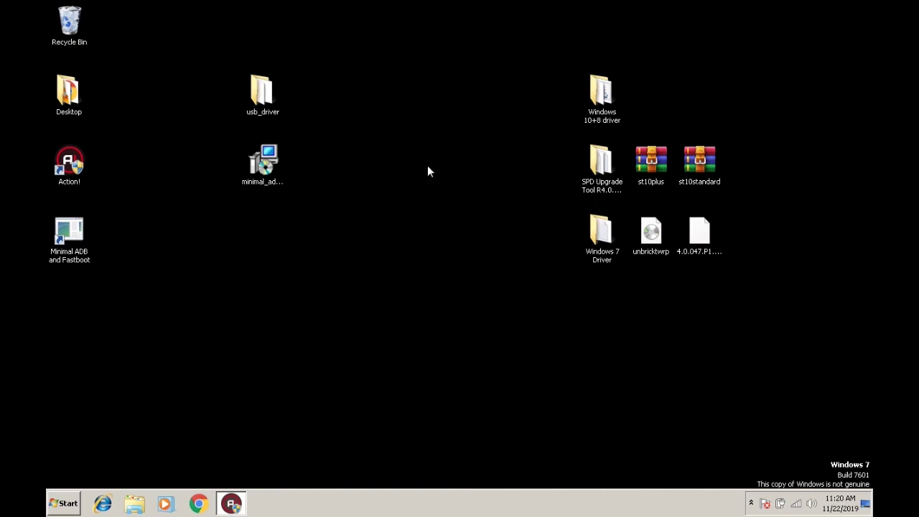
pyautogui.click(64, 503)
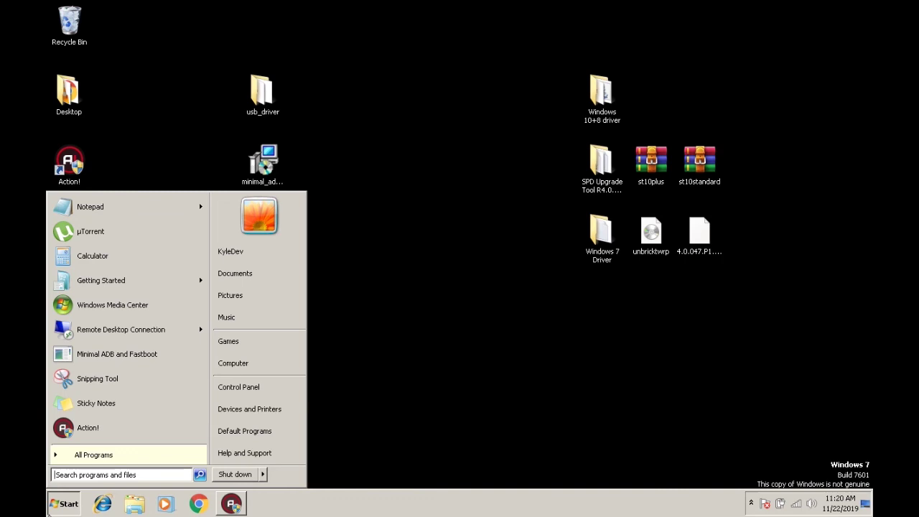
pyautogui.click(374, 349)
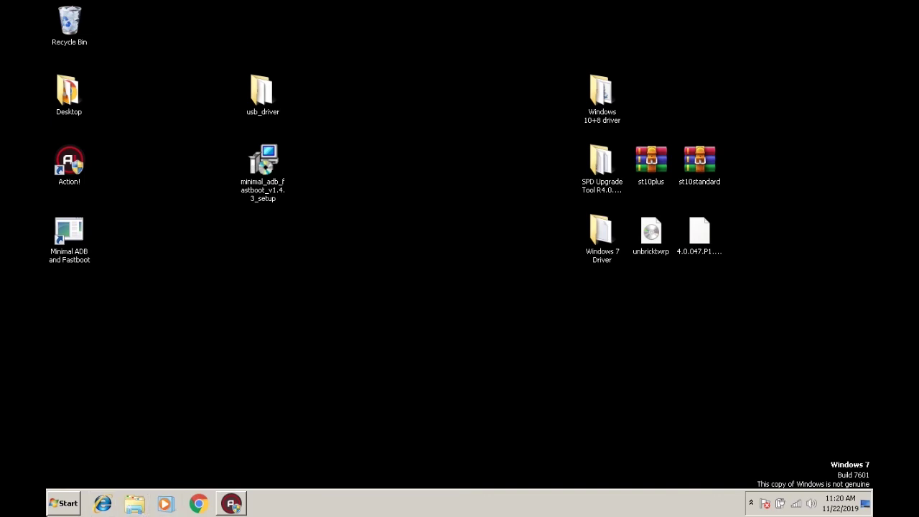
pyautogui.press('super')
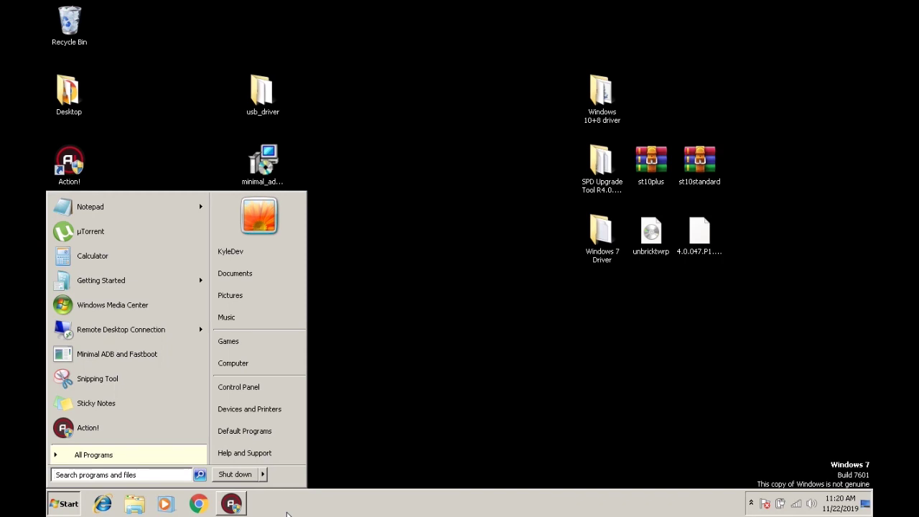
pyautogui.write('device')
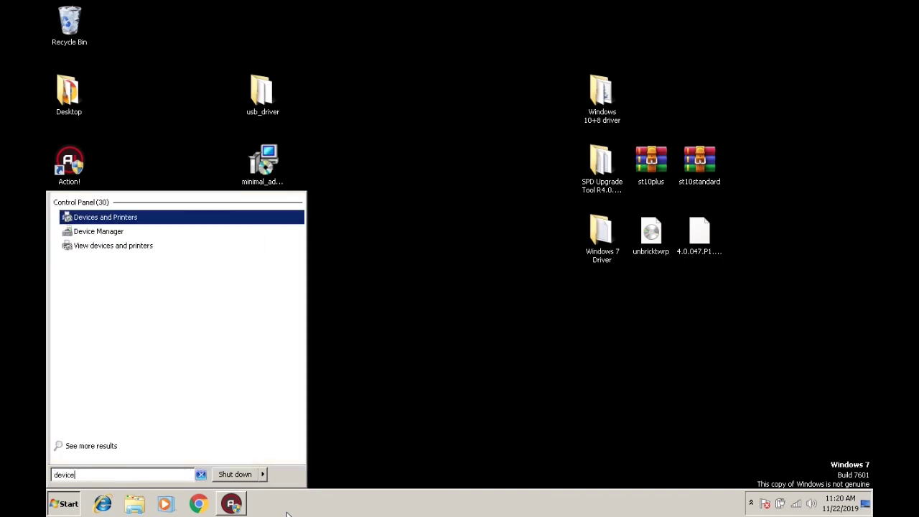
pyautogui.write(' manager')
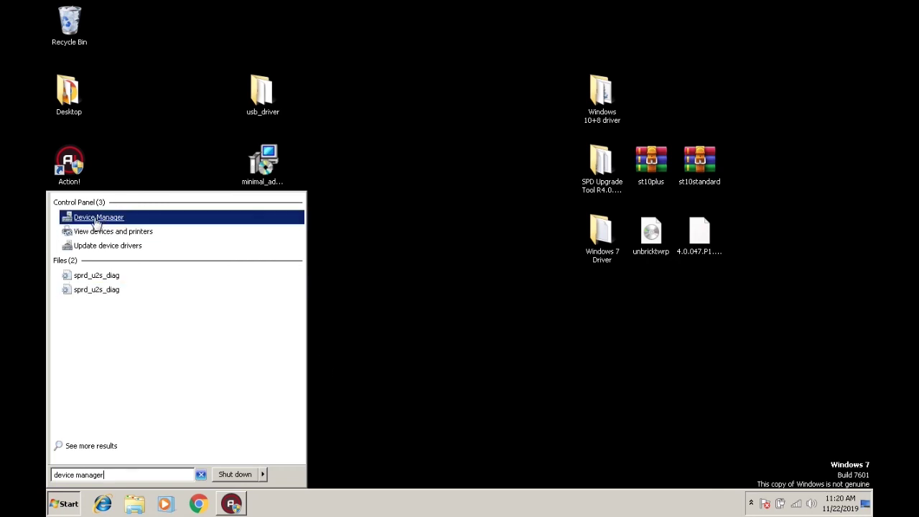
pyautogui.click(157, 221)
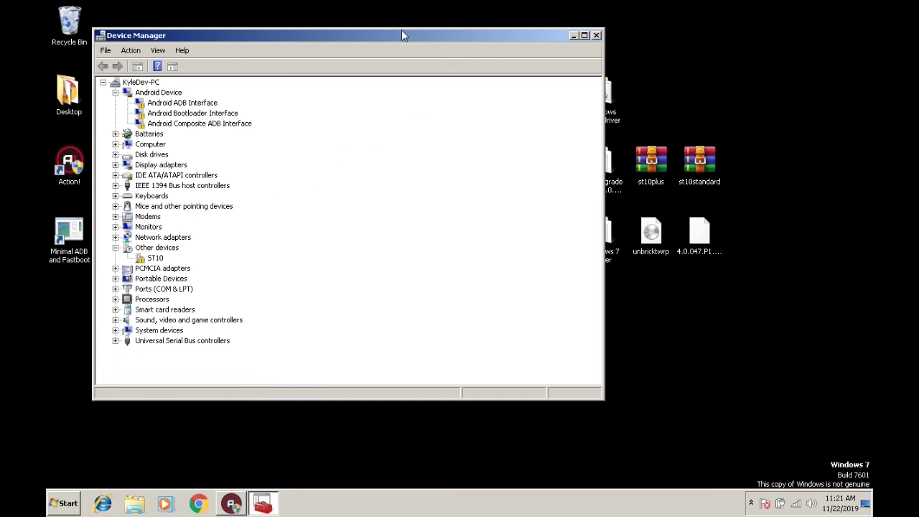
pyautogui.moveTo(401, 29); pyautogui.dragTo(378, 18)
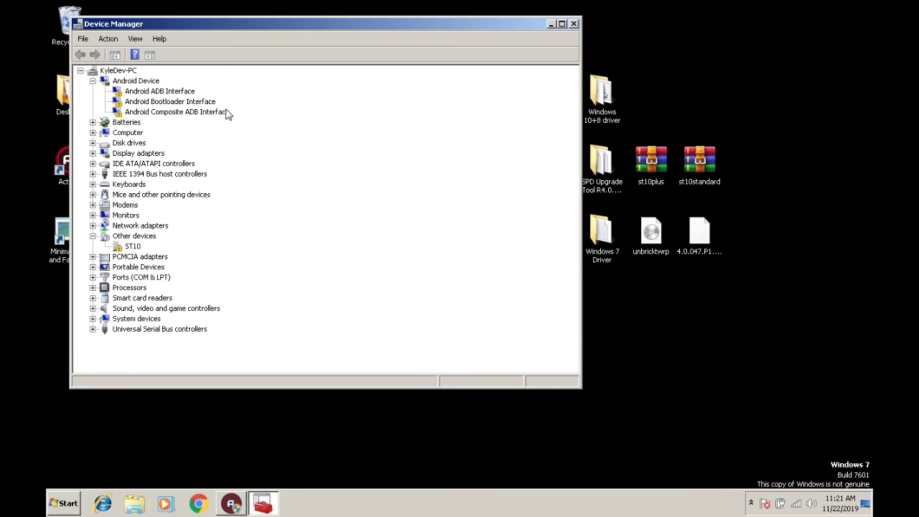
# Examine the Android Composite ADB Interface and ST10 entries in Device Manager, and check the contents of the desktop's usb_driver folder.
pyautogui.click(121, 122)
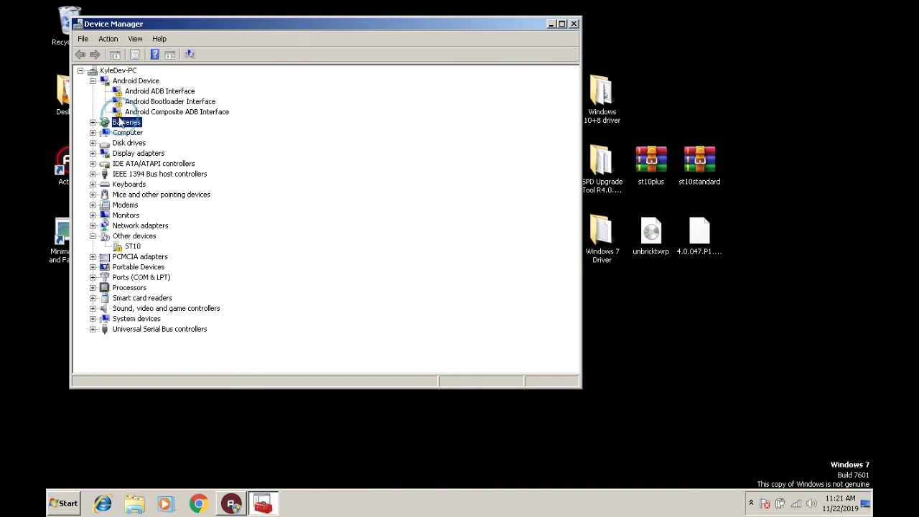
pyautogui.click(122, 115)
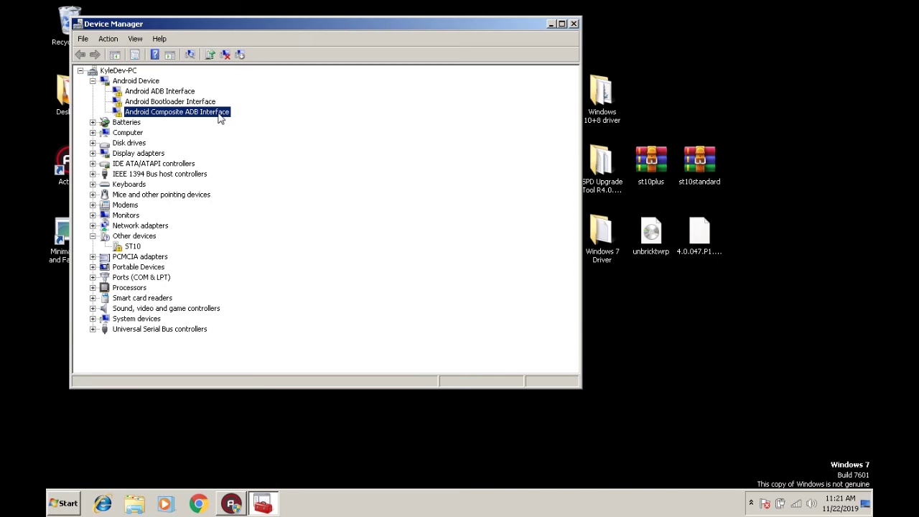
pyautogui.click(131, 247)
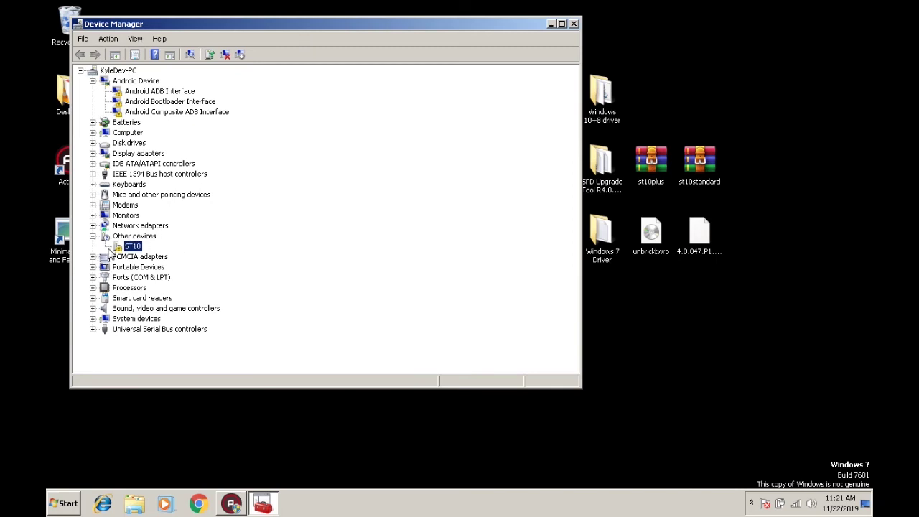
pyautogui.click(245, 30)
pyautogui.moveTo(211, 26); pyautogui.dragTo(471, 84)
pyautogui.doubleClick(262, 92)
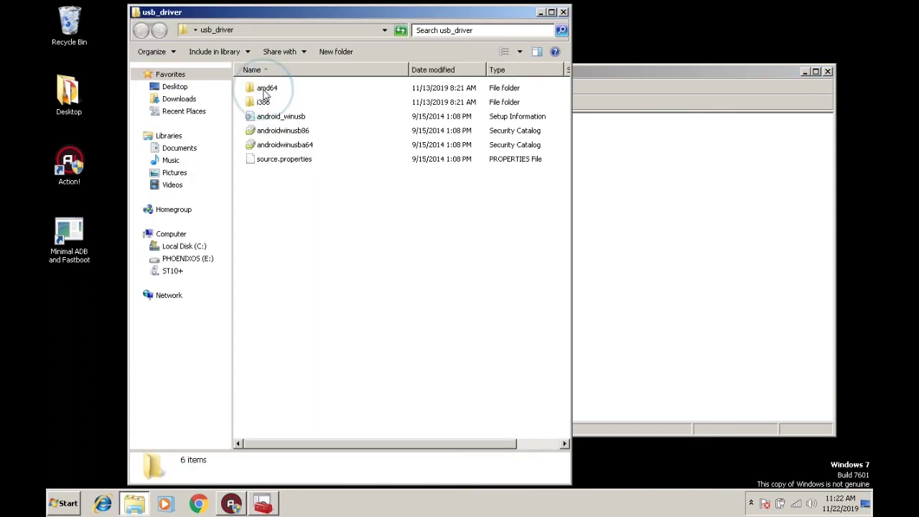
pyautogui.click(563, 12)
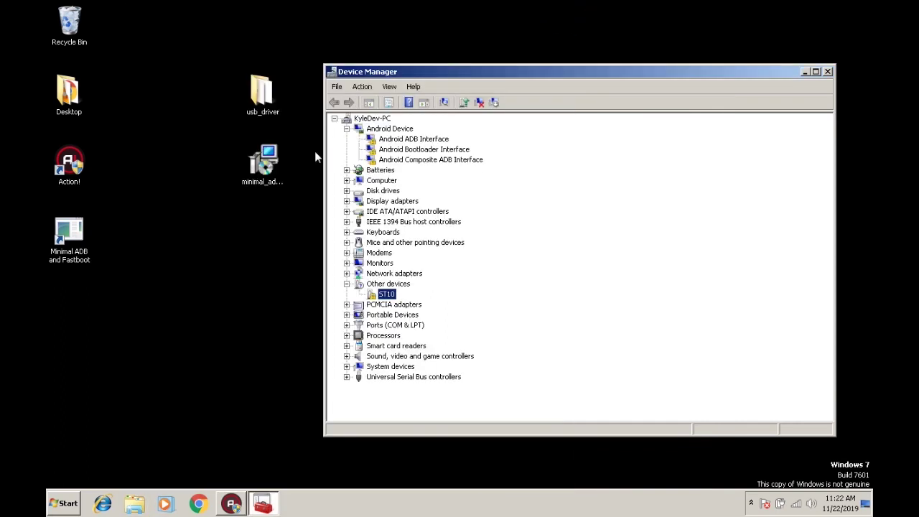
# Move the usb_driver folder next to the Recycle Bin and the minimal_adb_fastboot_v1.4.3_setup installer next to the Desktop folder.
pyautogui.click(279, 102)
pyautogui.moveTo(279, 102); pyautogui.dragTo(148, 43)
pyautogui.moveTo(264, 161); pyautogui.dragTo(129, 97)
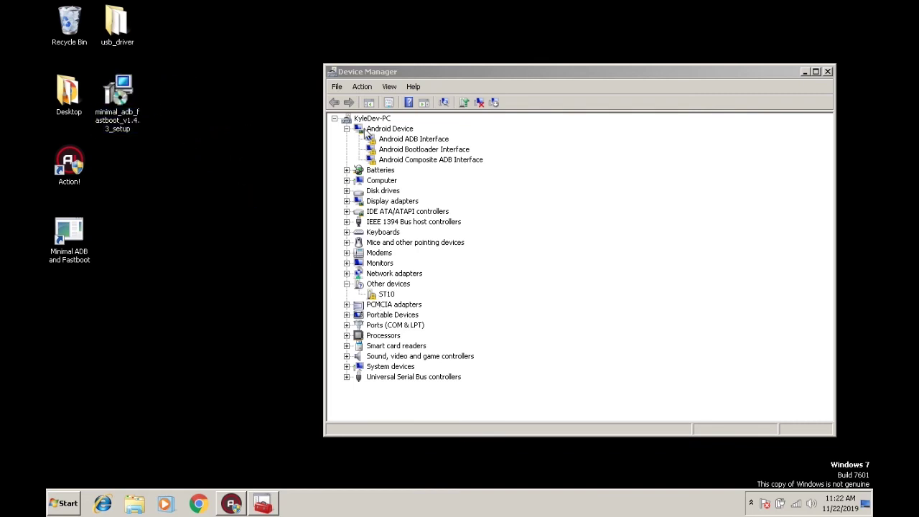
# Start a manual driver update for the ST10 under Other devices, with all device types shown and installation from disk chosen.
pyautogui.click(381, 296)
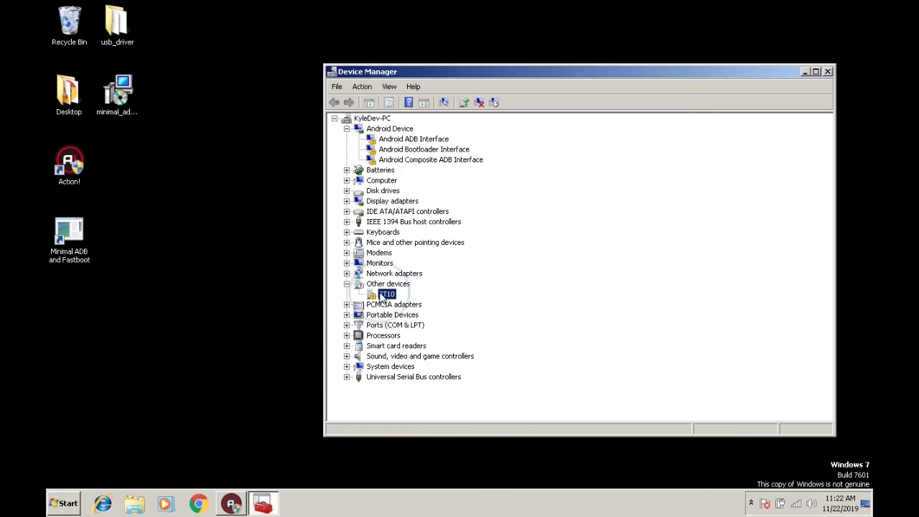
pyautogui.rightClick(382, 296)
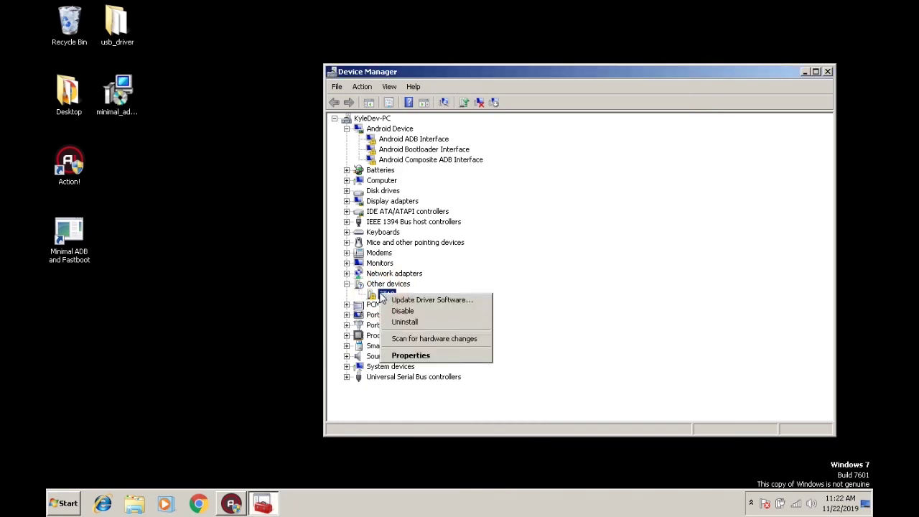
pyautogui.click(435, 301)
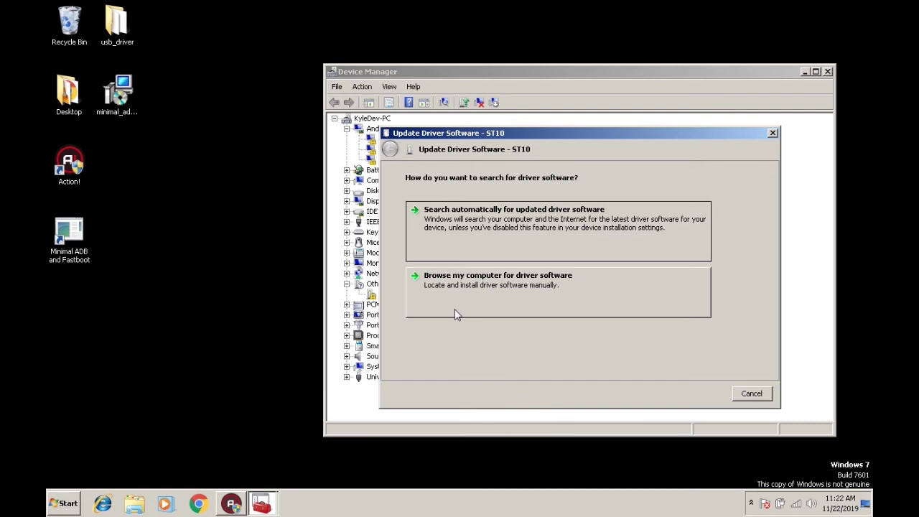
pyautogui.click(455, 310)
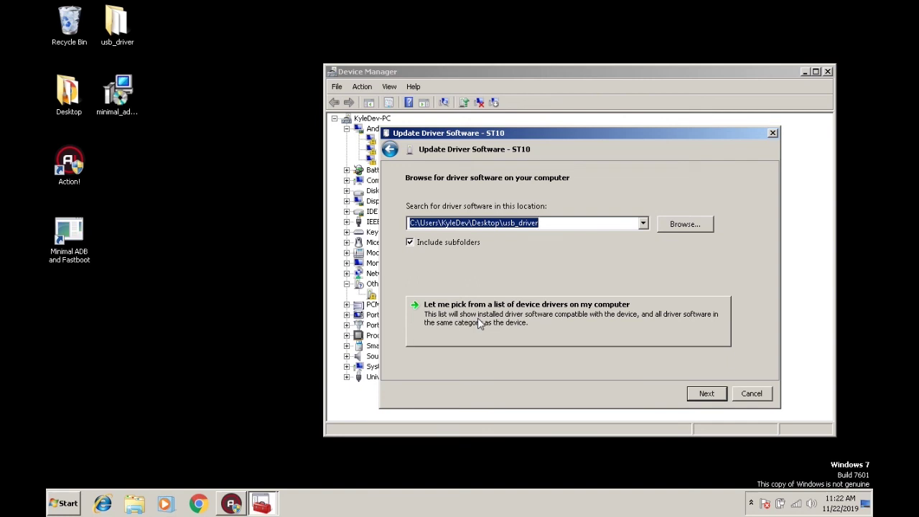
pyautogui.click(480, 325)
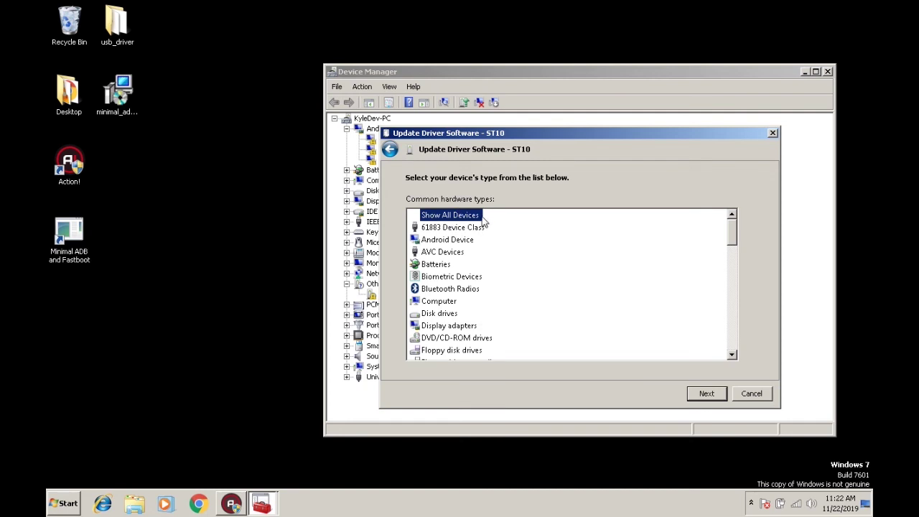
pyautogui.click(714, 404)
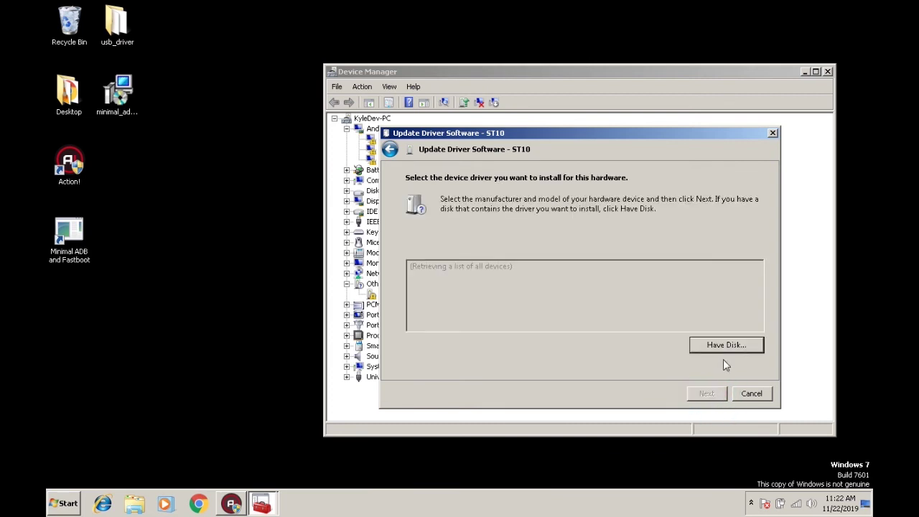
pyautogui.click(725, 352)
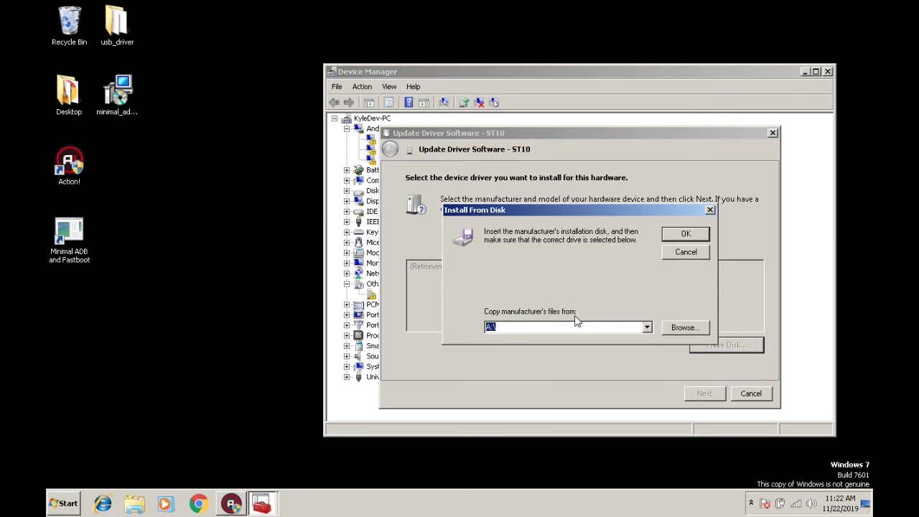
# Load android_winusb from the desktop's usb_driver folder as the manufacturer's driver file.
pyautogui.click(684, 328)
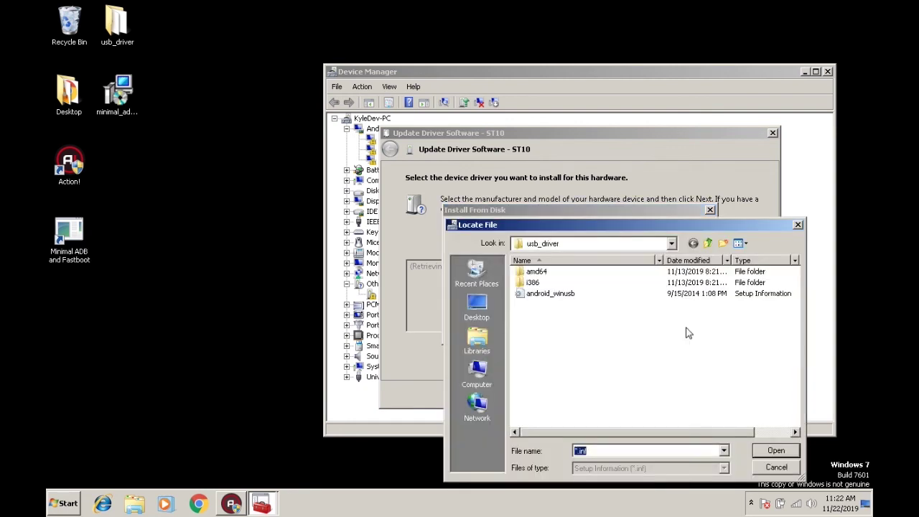
pyautogui.click(491, 303)
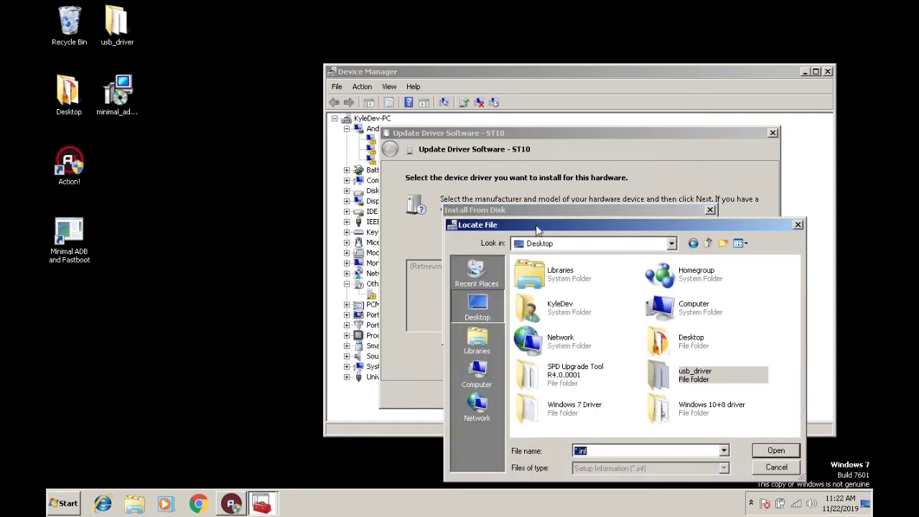
pyautogui.moveTo(537, 229); pyautogui.dragTo(434, 203)
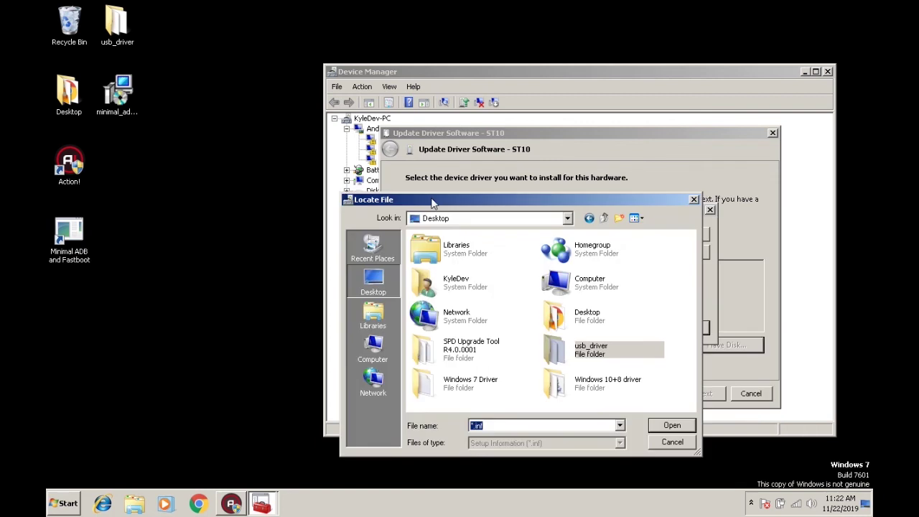
pyautogui.click(373, 316)
pyautogui.click(443, 249)
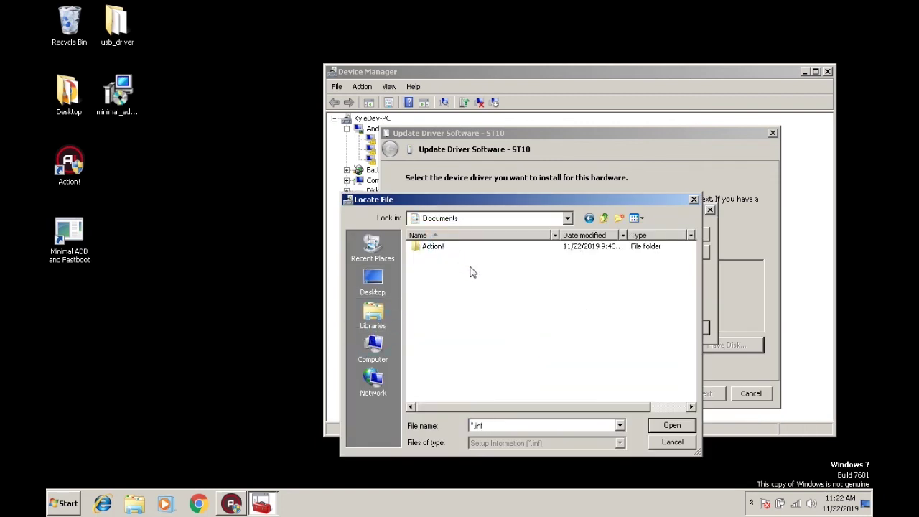
pyautogui.click(387, 285)
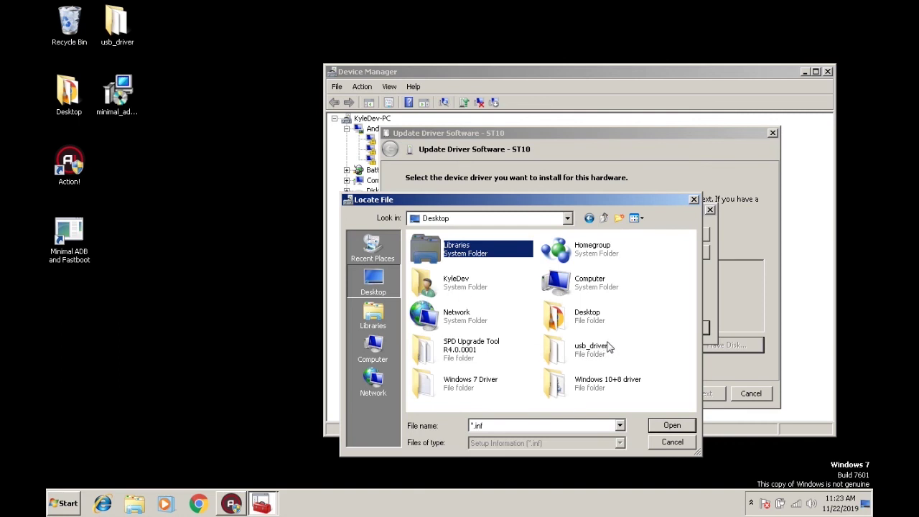
pyautogui.doubleClick(553, 349)
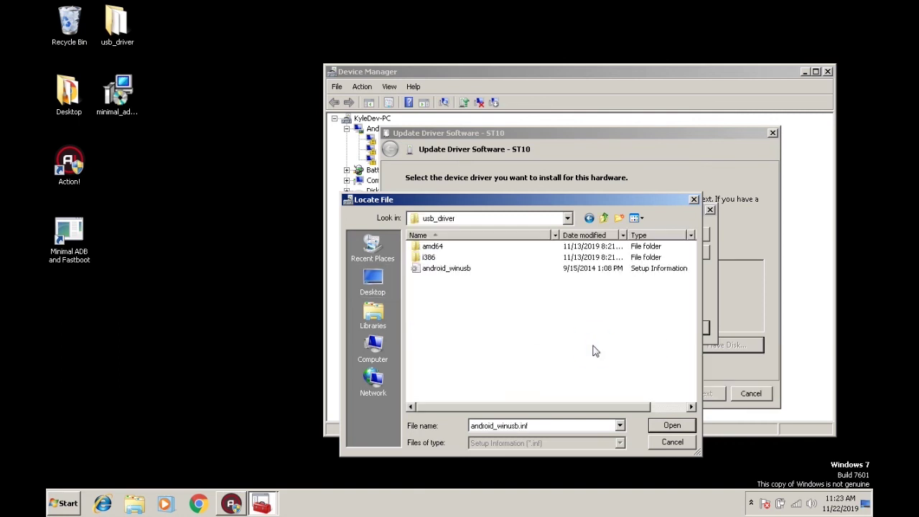
pyautogui.doubleClick(446, 269)
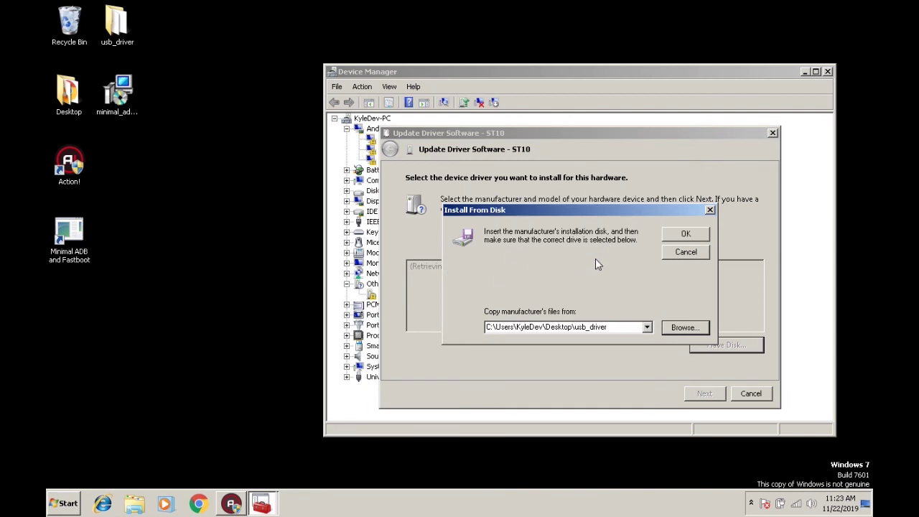
pyautogui.doubleClick(611, 327)
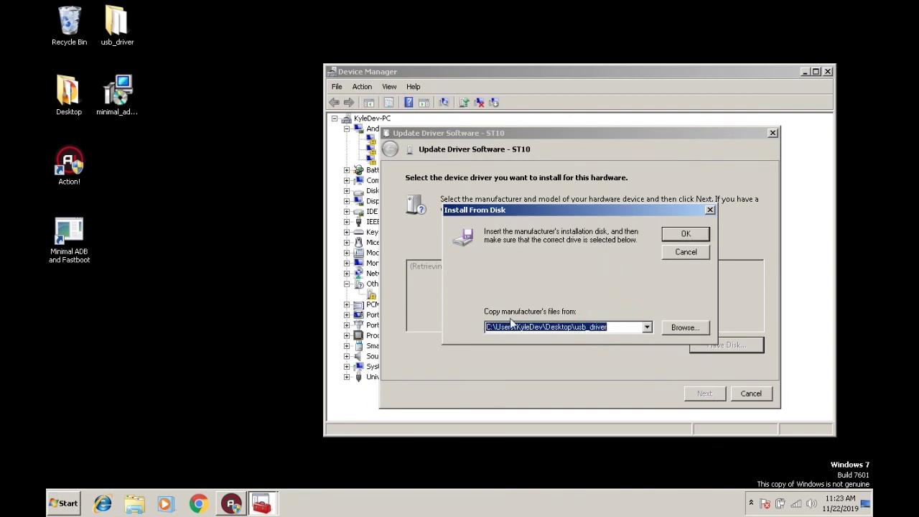
pyautogui.click(610, 328)
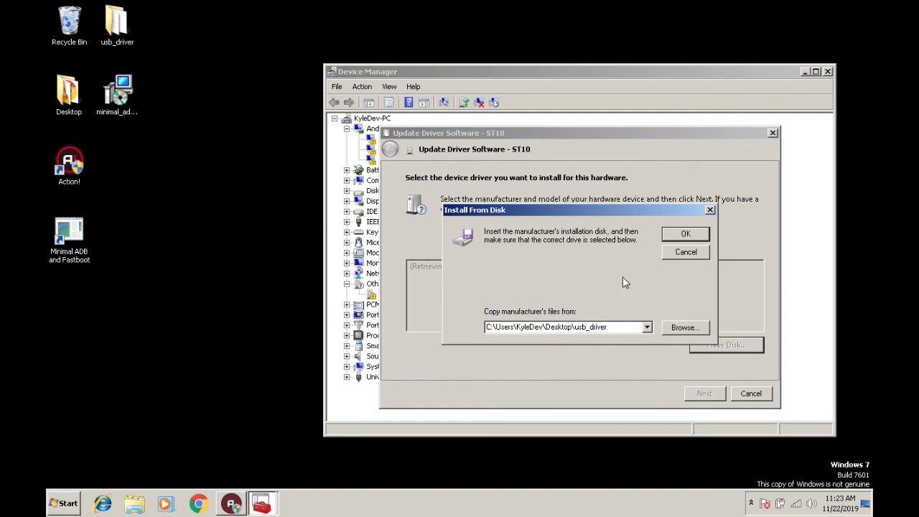
pyautogui.click(669, 237)
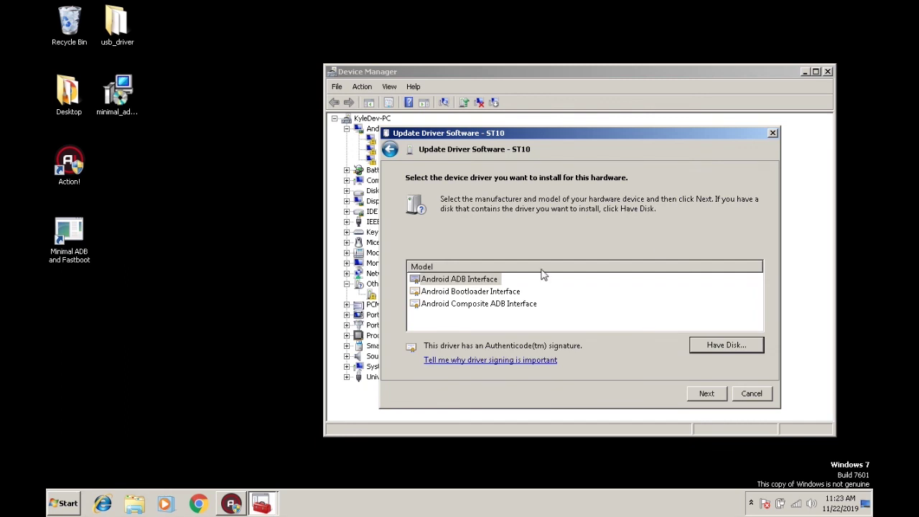
# Install the Android Composite ADB Interface driver for the ST10 despite the compatibility warning, and close the update wizard.
pyautogui.click(477, 305)
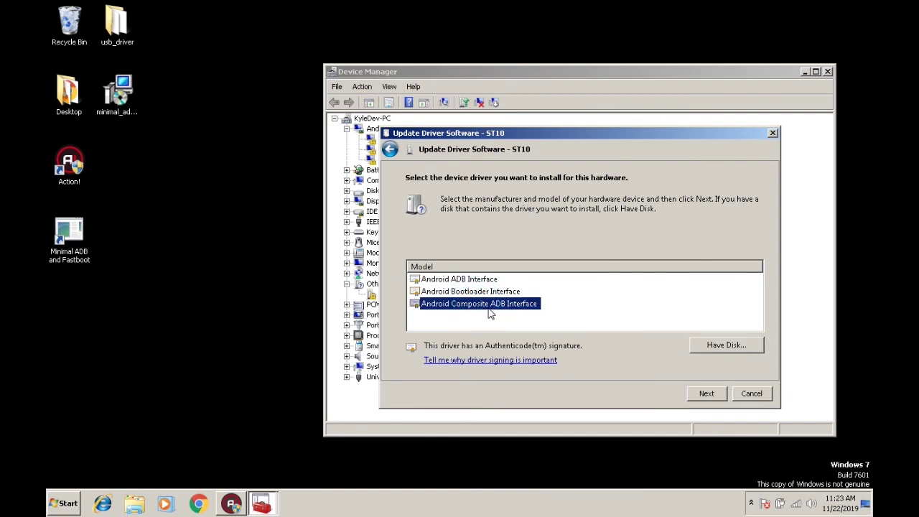
pyautogui.click(704, 393)
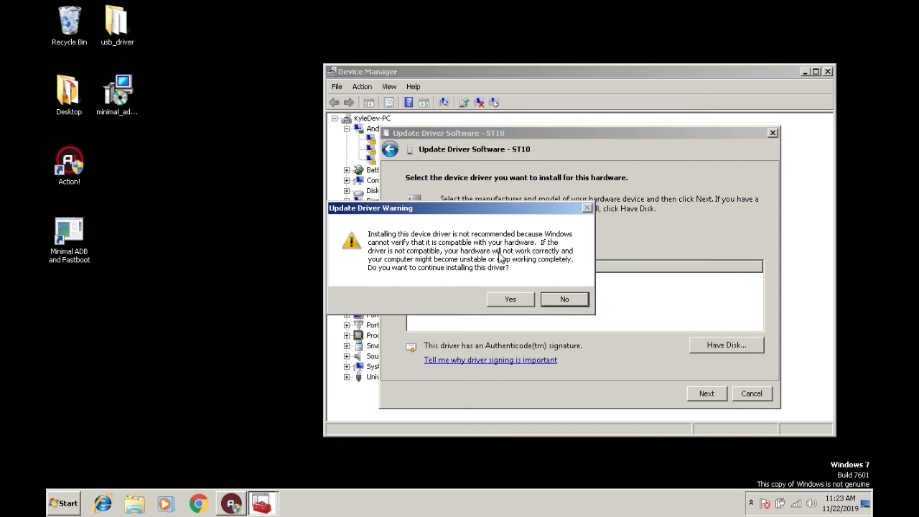
pyautogui.click(511, 300)
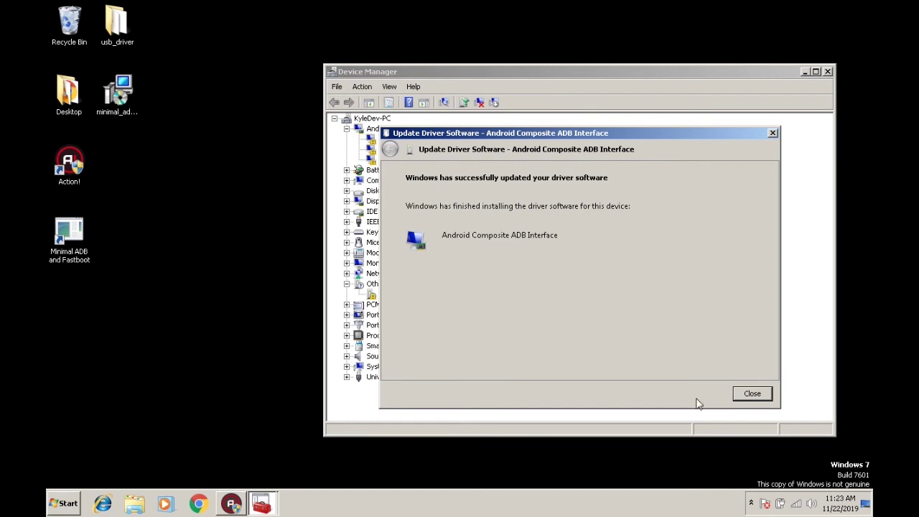
pyautogui.click(768, 397)
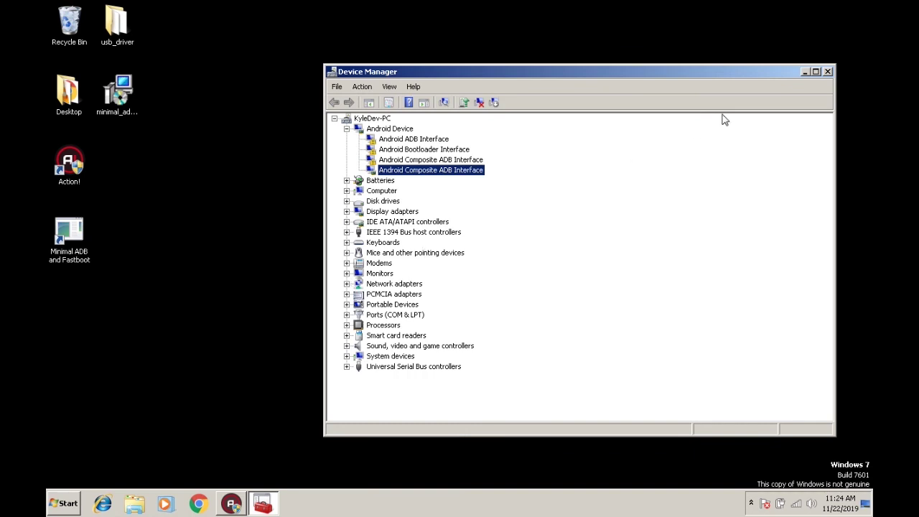
# Close Device Manager and list the attached devices with adb devices in a Minimal ADB and Fastboot console, repeating the check once.
pyautogui.click(828, 72)
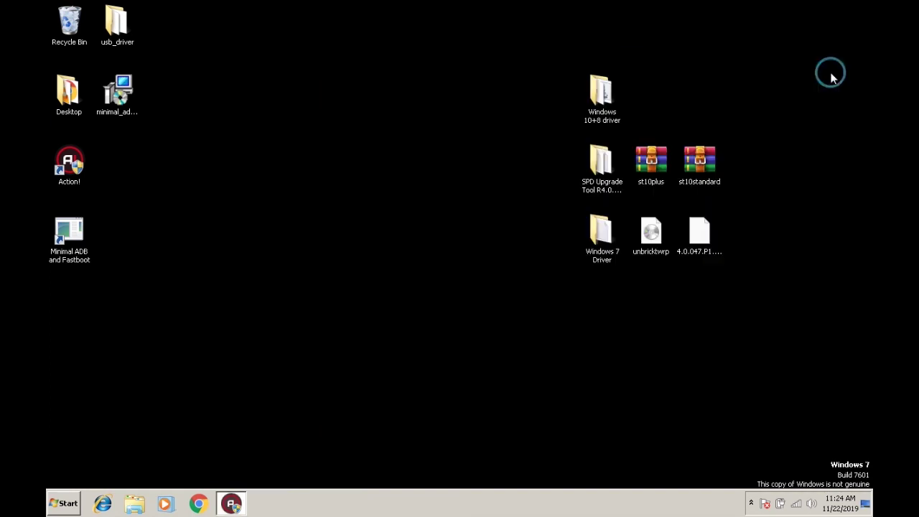
pyautogui.doubleClick(79, 230)
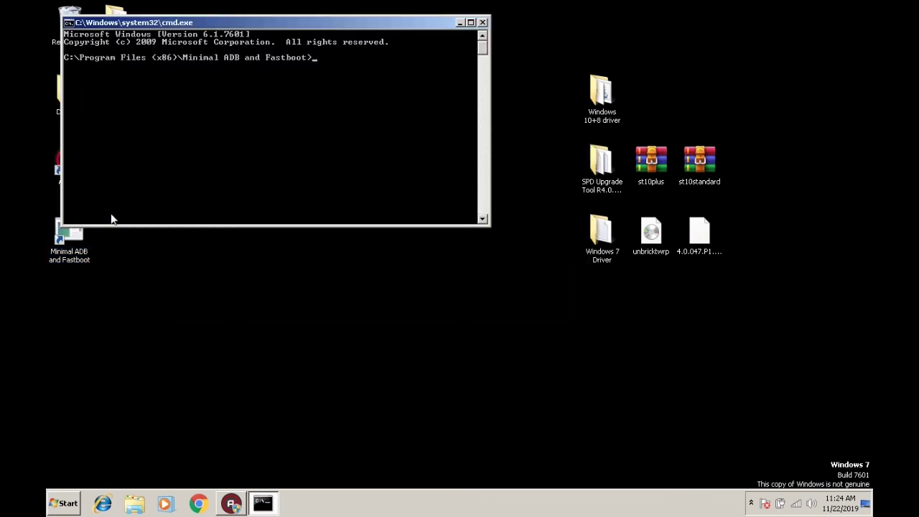
pyautogui.moveTo(209, 23); pyautogui.dragTo(293, 53)
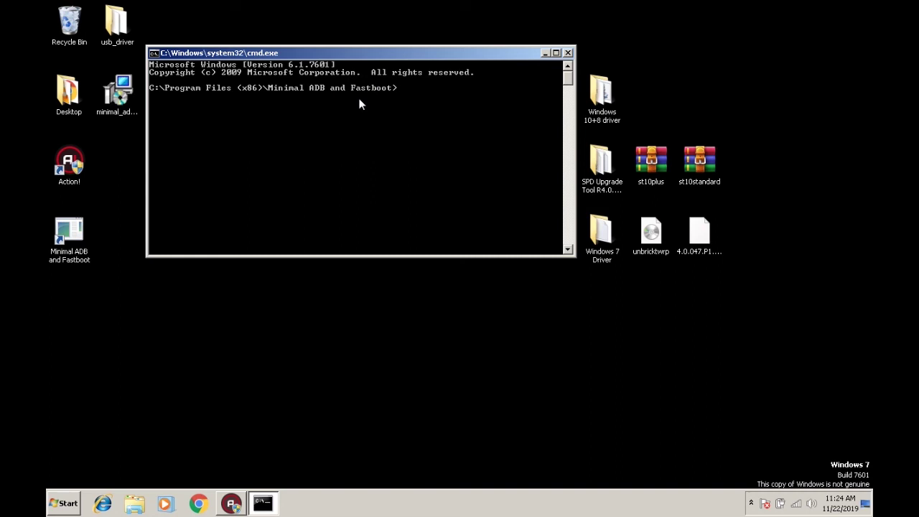
pyautogui.write('adb devices')
pyautogui.press('Return')
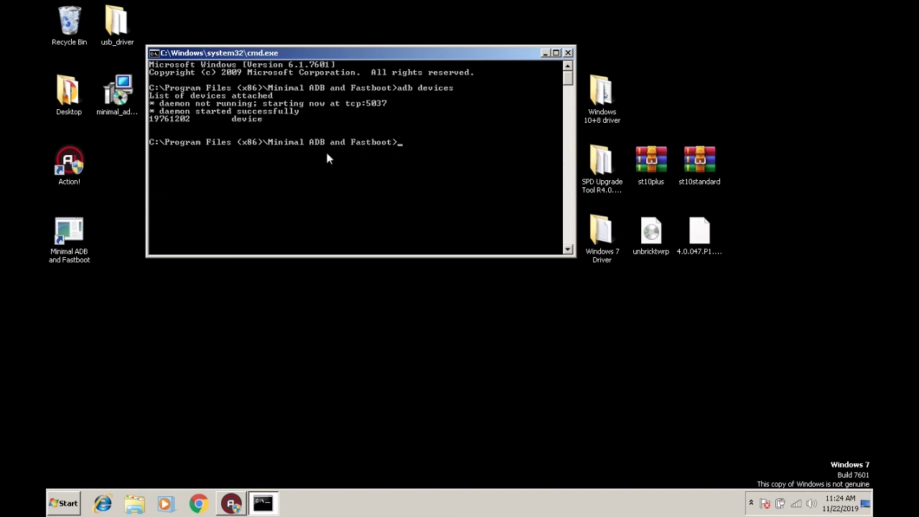
pyautogui.press('Up')
pyautogui.press('Return')
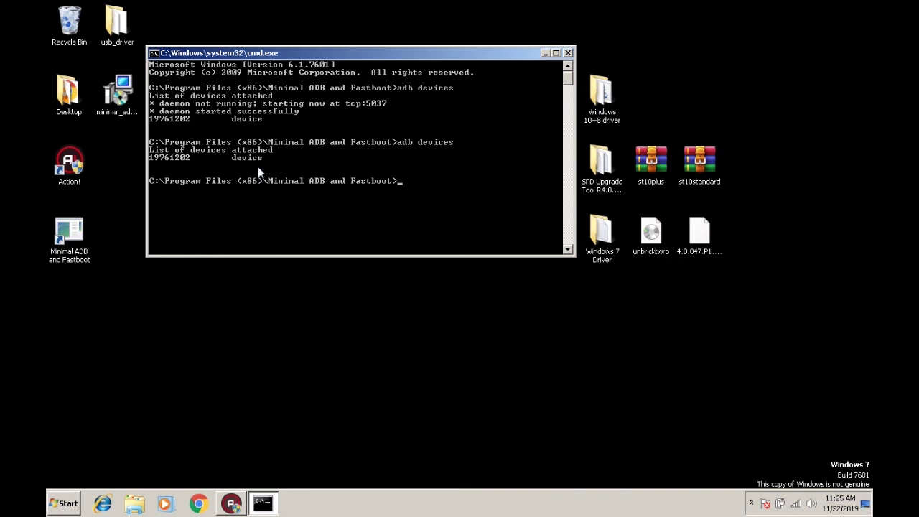
# Start a device shell with adb shell and move the console window up to the desktop's upper edge.
pyautogui.write('adb shell')
pyautogui.press('Return')
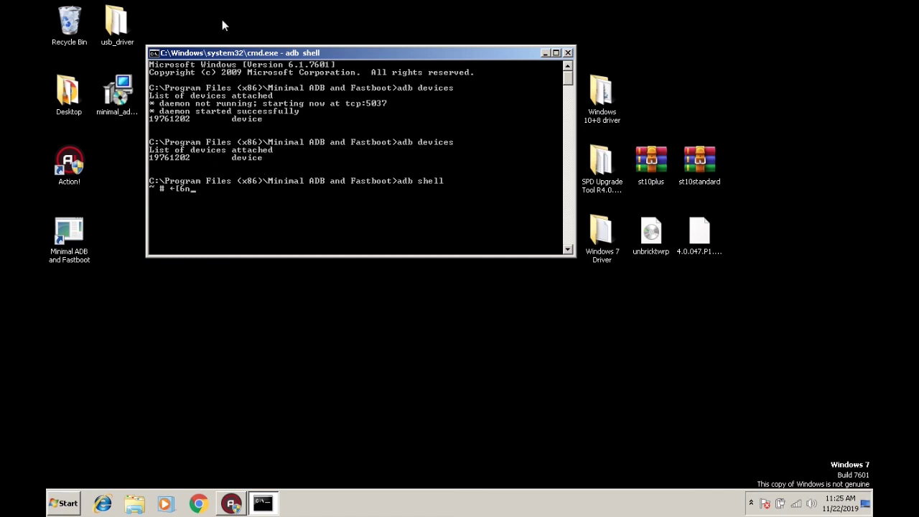
pyautogui.moveTo(220, 50); pyautogui.dragTo(201, 8)
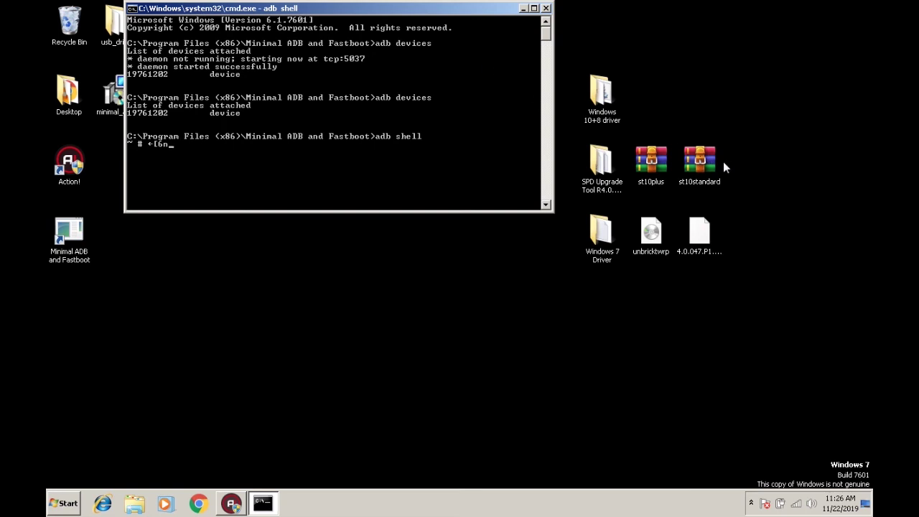
pyautogui.click(669, 175)
pyautogui.click(694, 182)
pyautogui.click(753, 246)
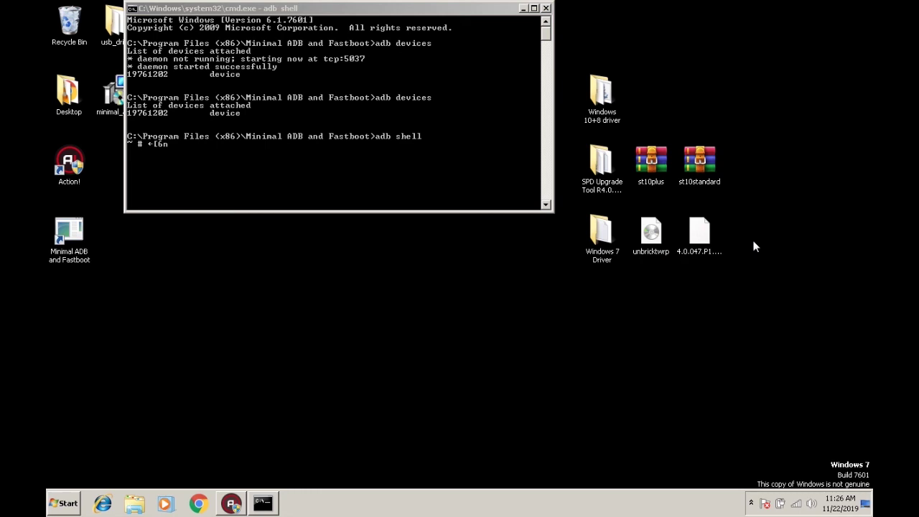
pyautogui.click(697, 154)
pyautogui.click(664, 154)
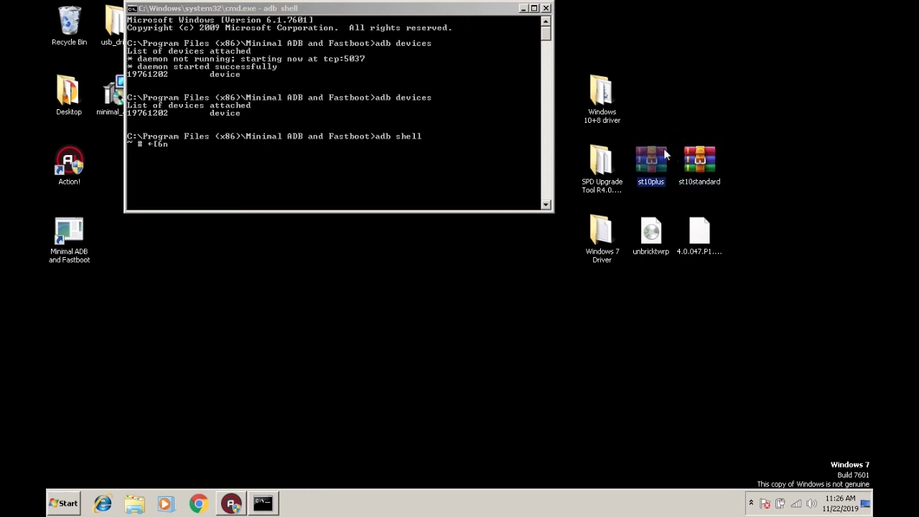
pyautogui.click(723, 111)
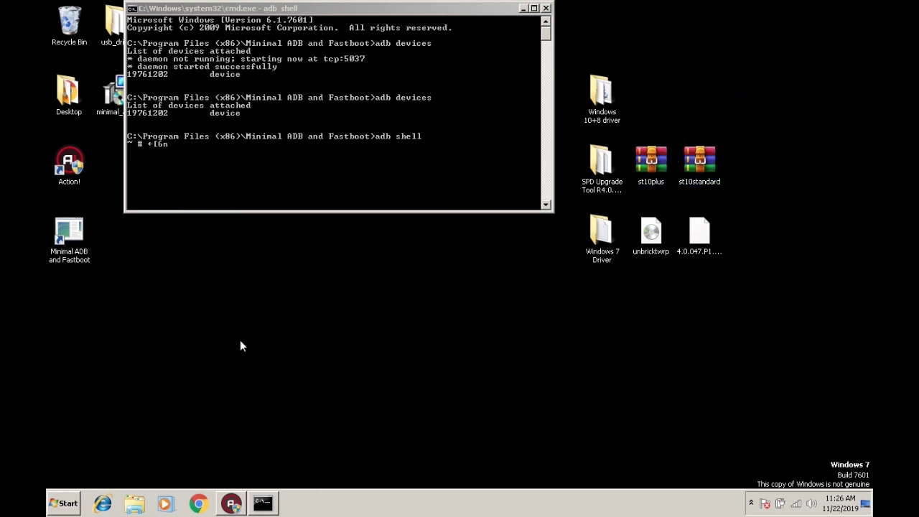
# Open the ST10+ controller's SDCard storage from Computer, leaving the desktop archives uncovered.
pyautogui.click(52, 506)
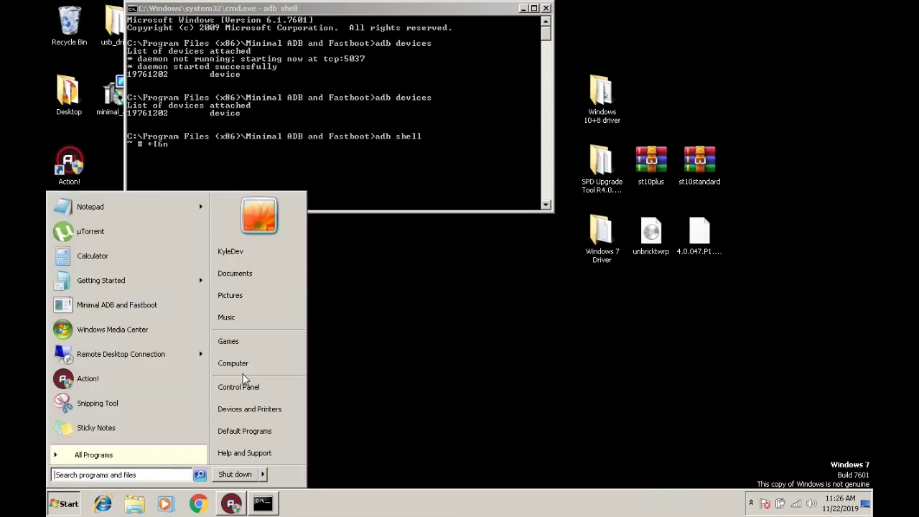
pyautogui.click(243, 372)
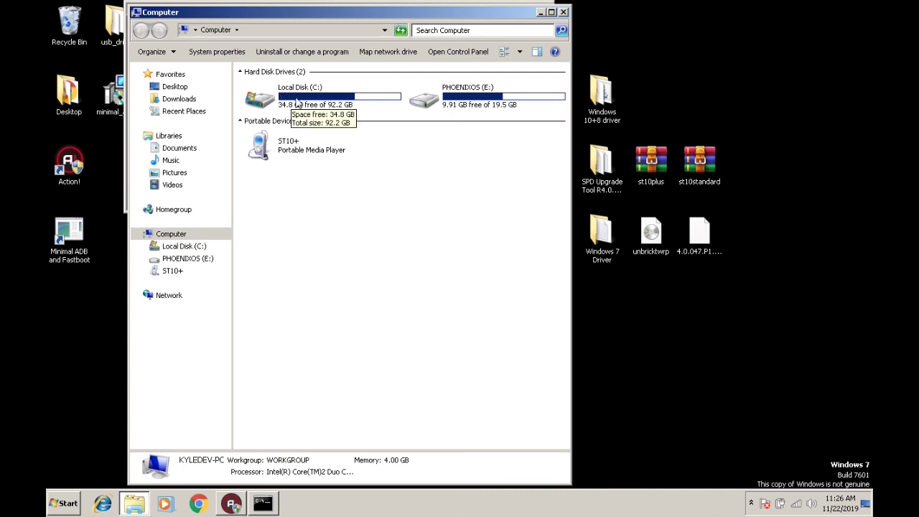
pyautogui.doubleClick(289, 155)
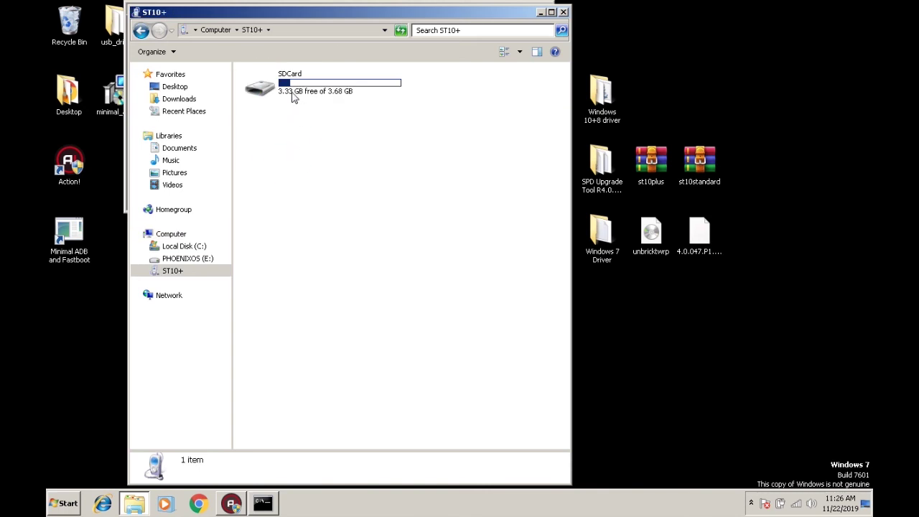
pyautogui.doubleClick(292, 97)
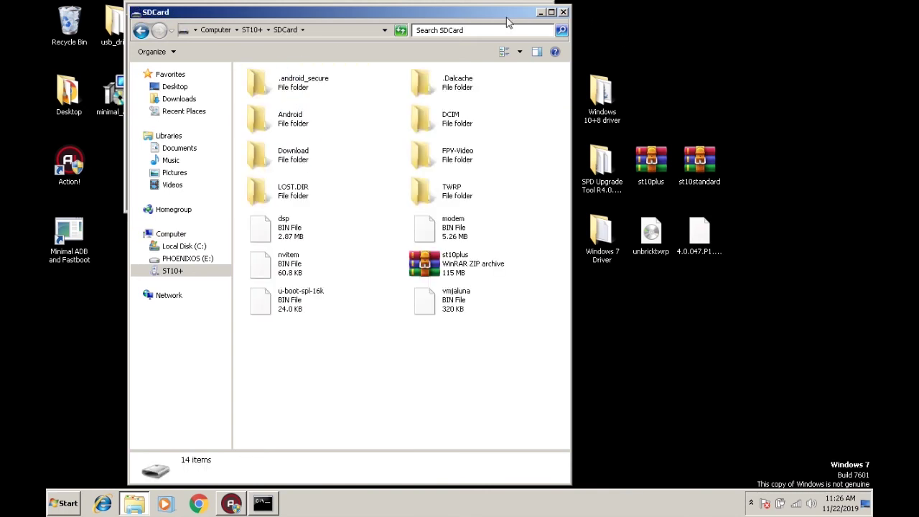
pyautogui.moveTo(507, 23)
pyautogui.mouseDown()
pyautogui.moveTo(583, 21)
pyautogui.moveTo(523, 19)
pyautogui.mouseUp()
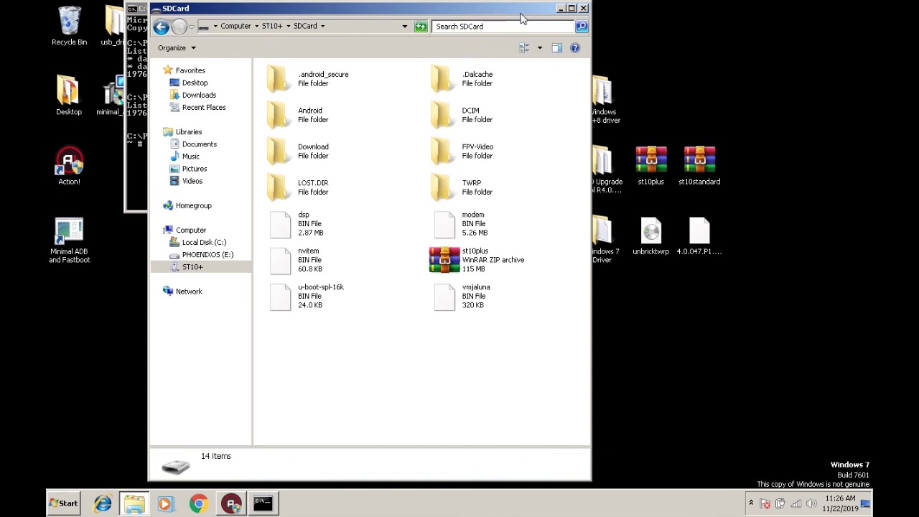
# Copy the desktop's st10plus archive to the SDCard, replacing the file of the same name, and close the folder window.
pyautogui.click(711, 166)
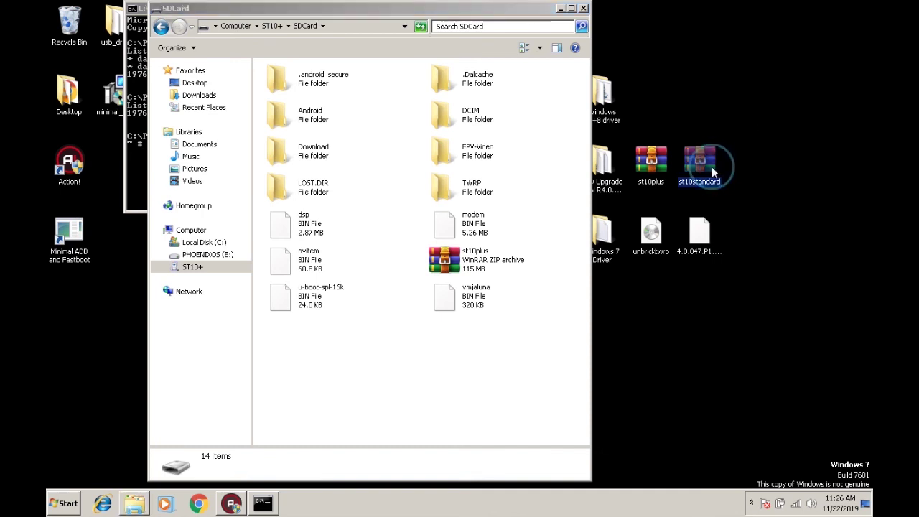
pyautogui.click(669, 179)
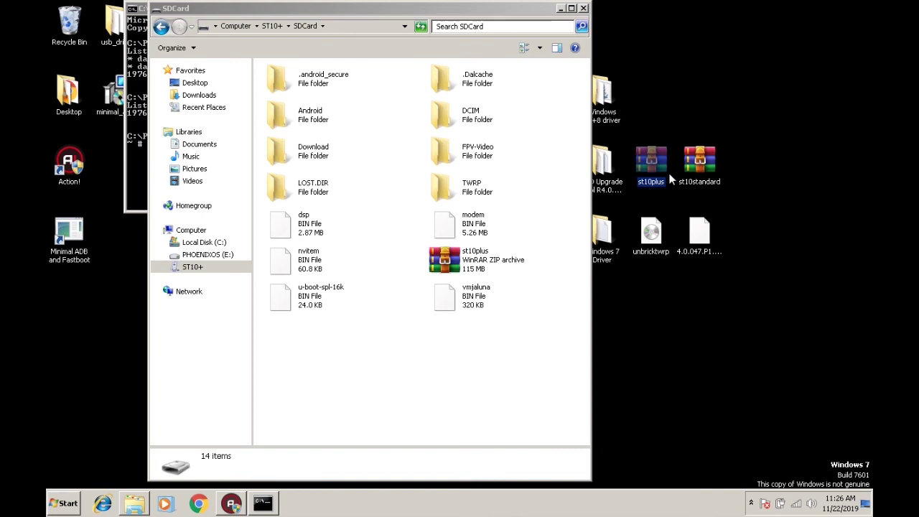
pyautogui.click(710, 172)
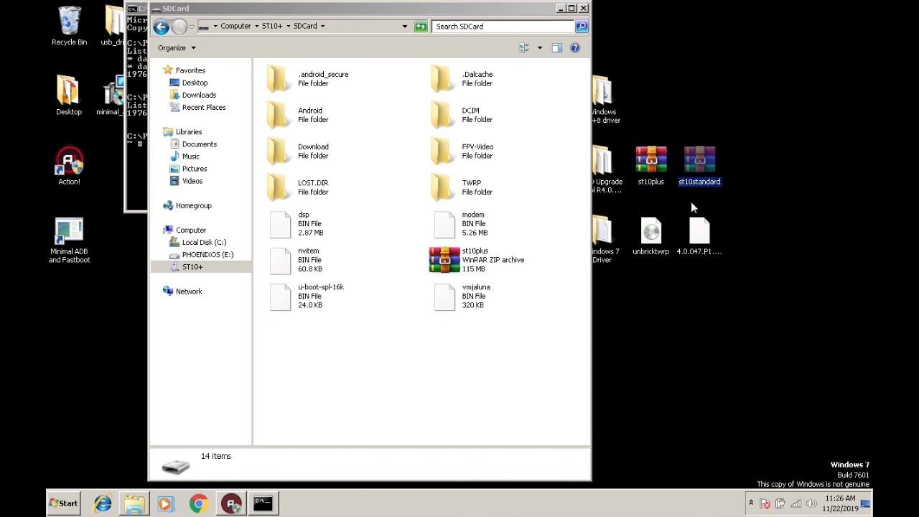
pyautogui.click(667, 167)
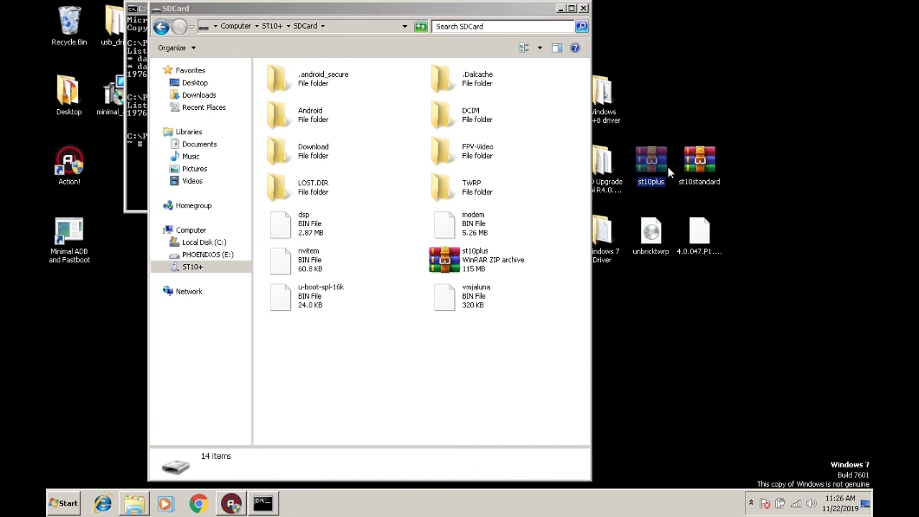
pyautogui.moveTo(663, 151); pyautogui.dragTo(383, 353)
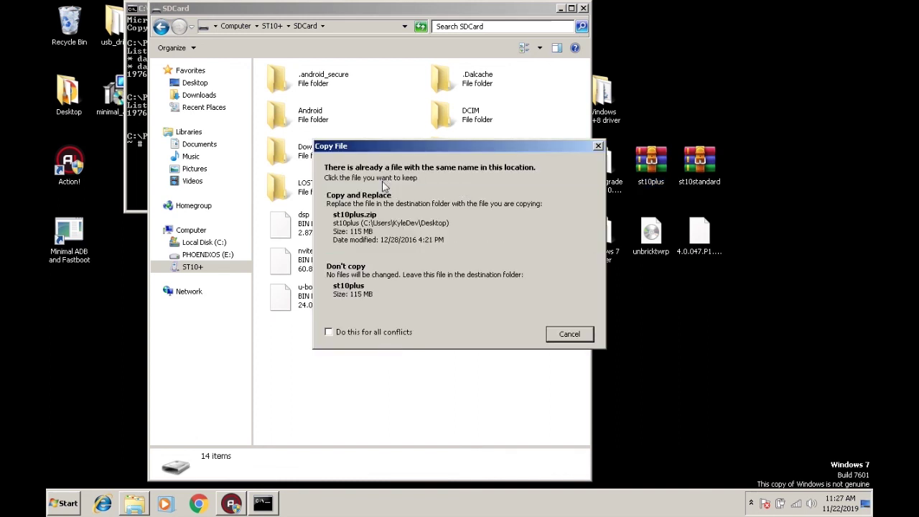
pyautogui.click(385, 201)
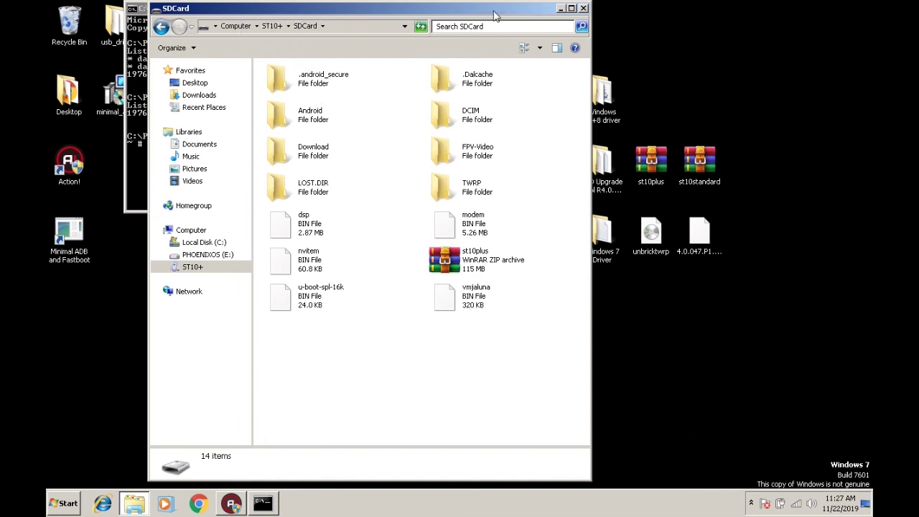
pyautogui.click(583, 9)
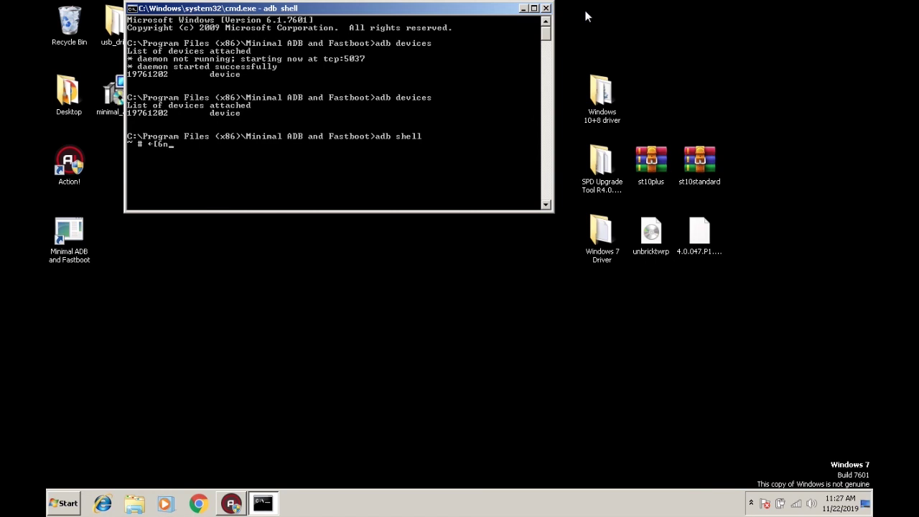
# Reopen the ST10+ portable device from Computer to view its storage, and return to the Computer overview.
pyautogui.press('super')
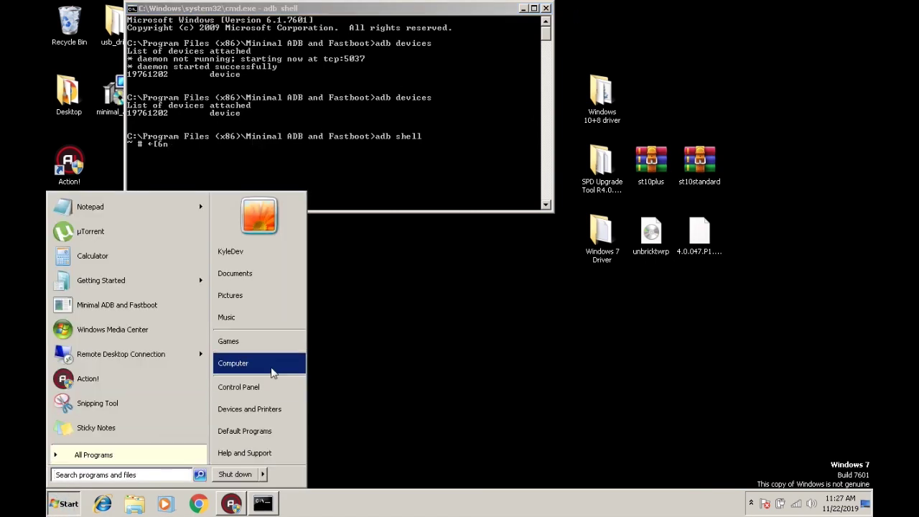
pyautogui.click(241, 363)
pyautogui.doubleClick(339, 148)
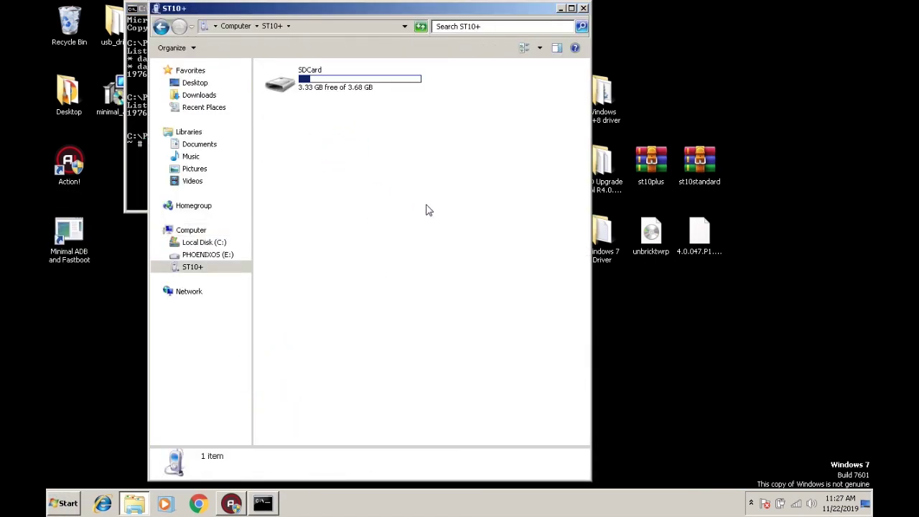
pyautogui.moveTo(426, 208); pyautogui.dragTo(345, 84)
pyautogui.click(389, 148)
pyautogui.click(237, 26)
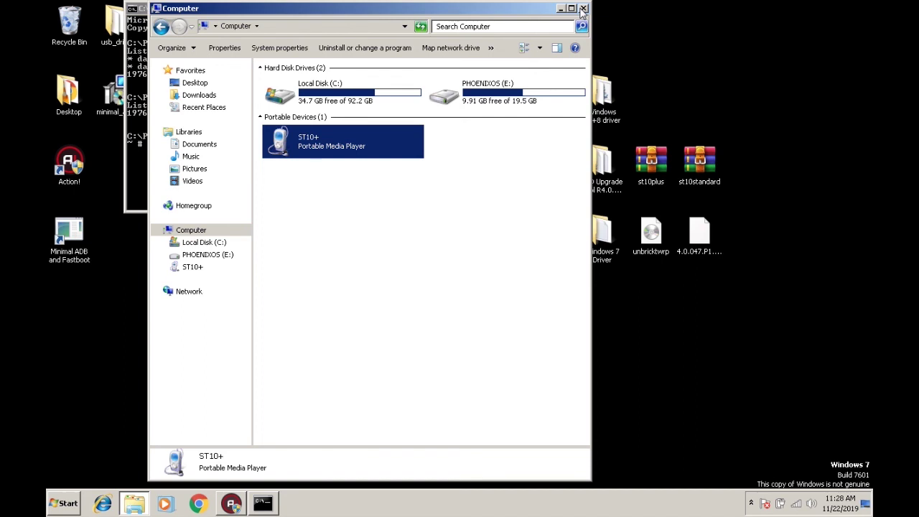
pyautogui.click(660, 155)
pyautogui.click(725, 151)
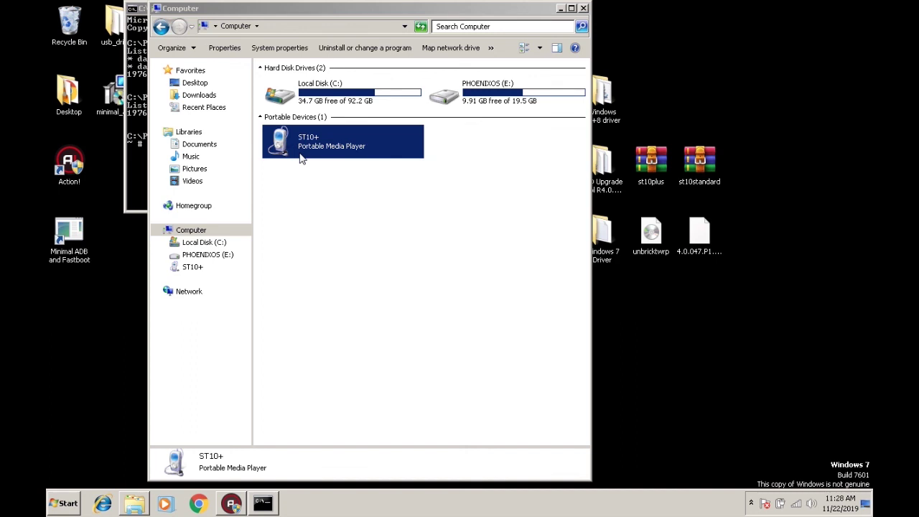
pyautogui.click(327, 201)
pyautogui.click(330, 155)
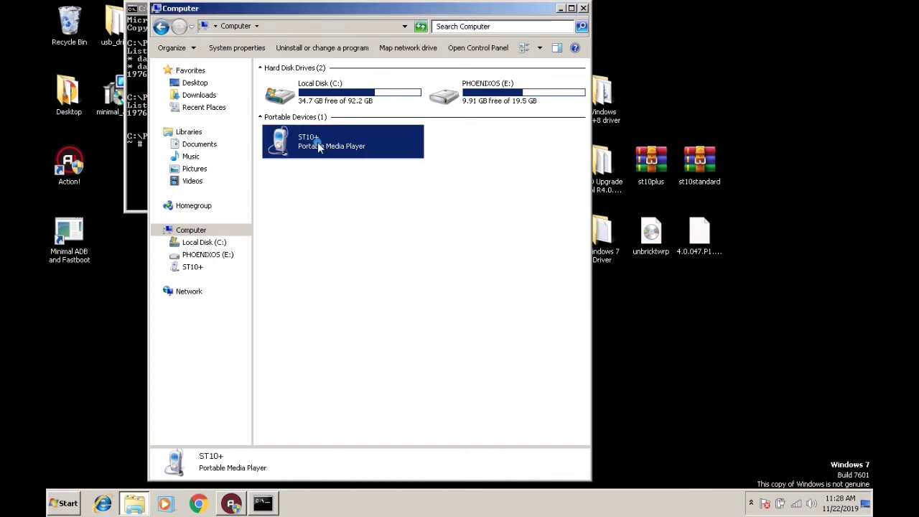
pyautogui.click(348, 239)
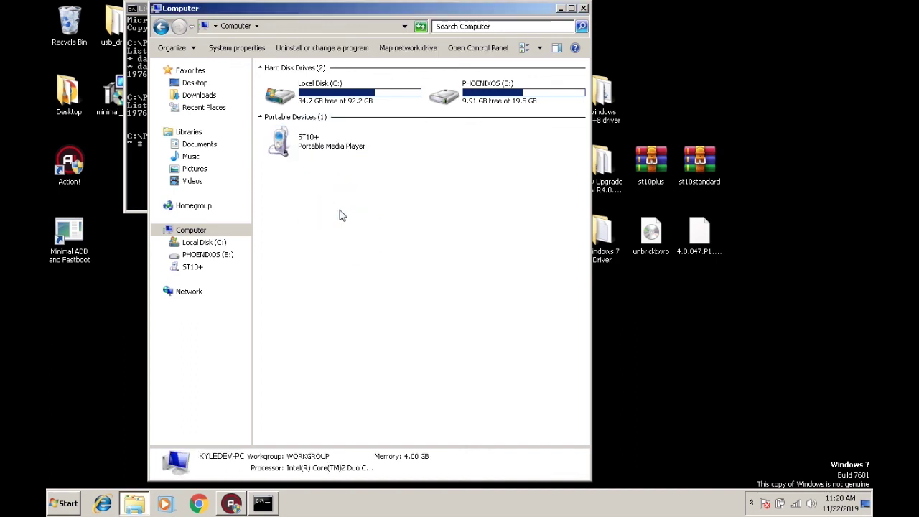
# Examine the folders and files on the ST10+ SDCard against the desktop archives, and close the folder window.
pyautogui.doubleClick(340, 161)
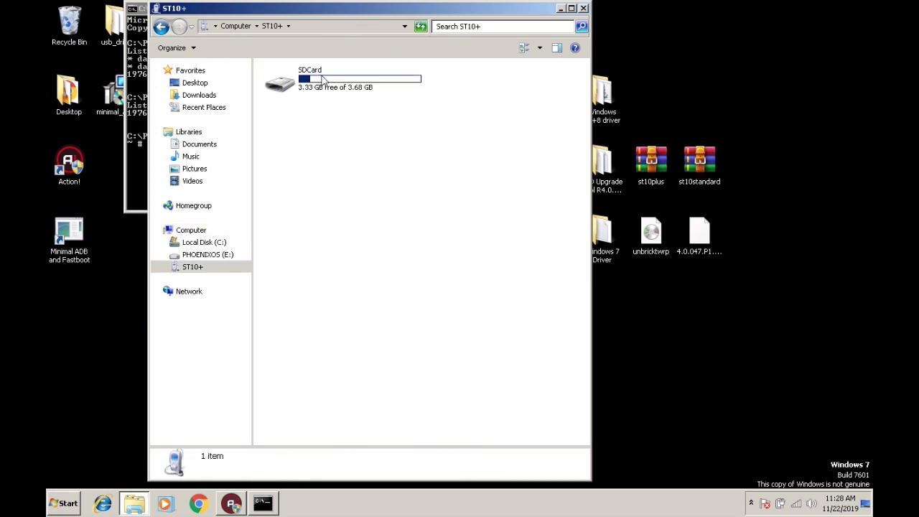
pyautogui.doubleClick(324, 79)
pyautogui.moveTo(294, 373); pyautogui.dragTo(518, 27)
pyautogui.click(398, 380)
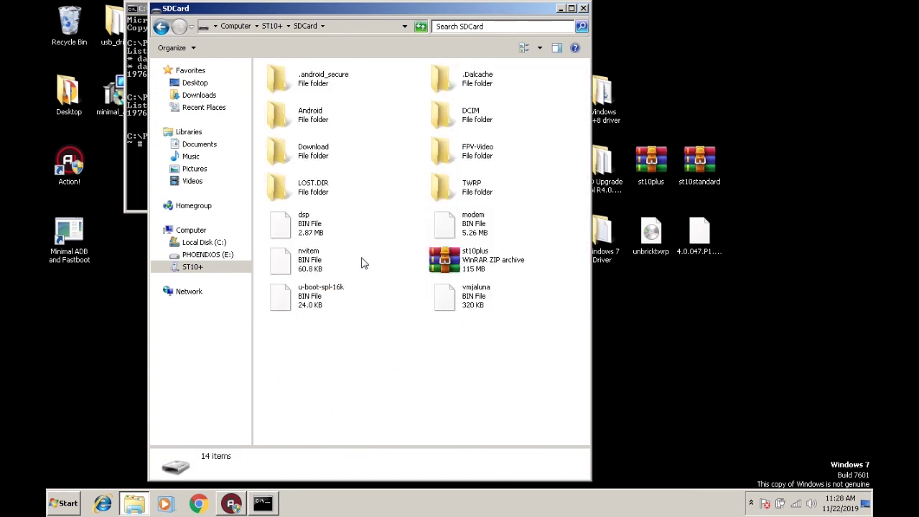
pyautogui.click(313, 203)
pyautogui.click(389, 117)
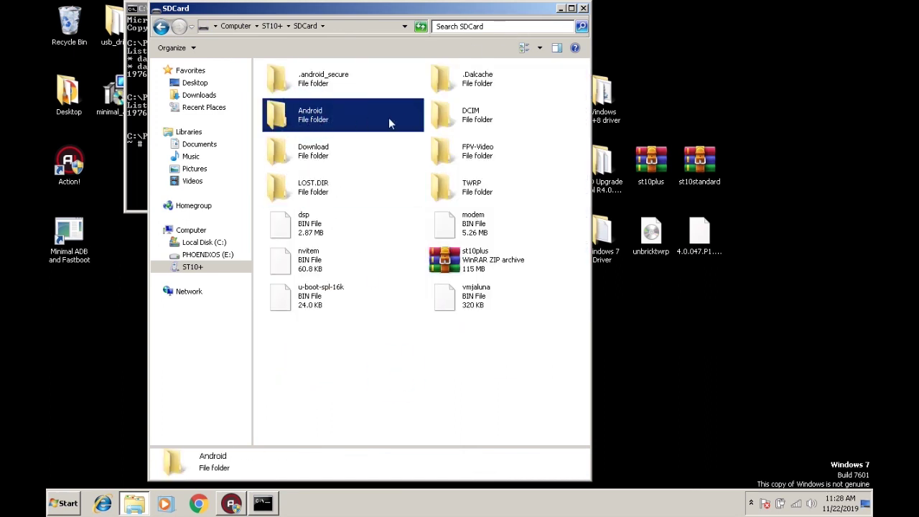
pyautogui.click(434, 123)
pyautogui.click(440, 146)
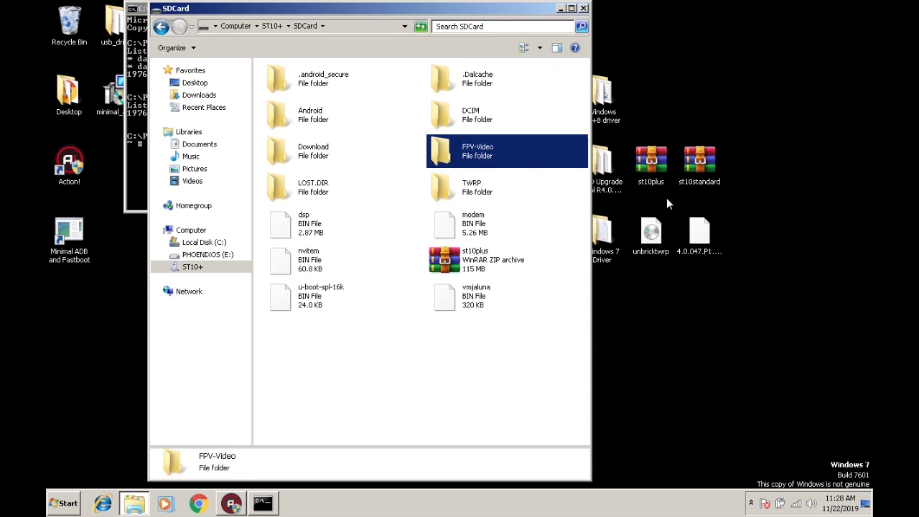
pyautogui.click(695, 182)
pyautogui.click(690, 169)
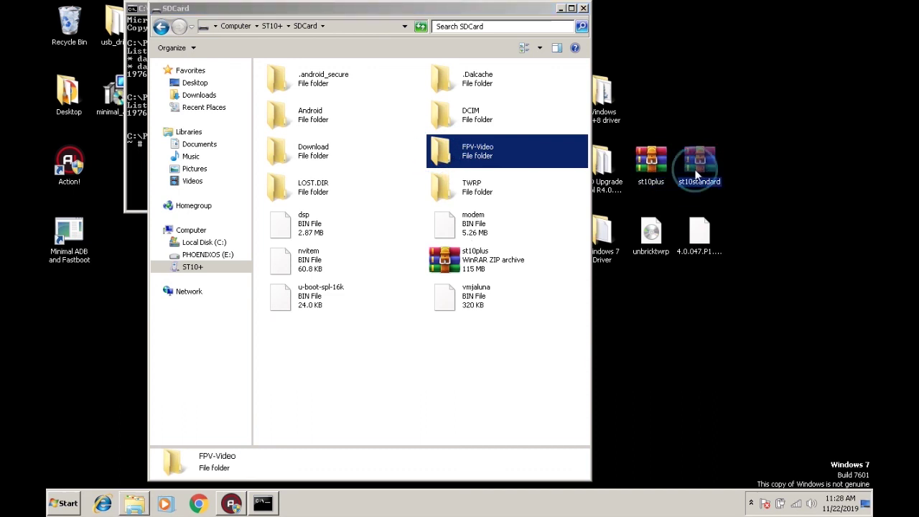
pyautogui.click(582, 8)
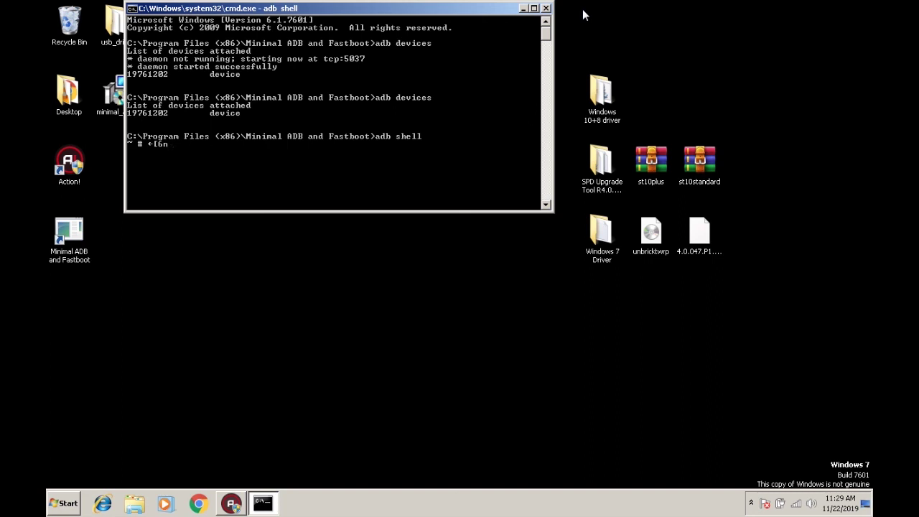
pyautogui.write('tew')
pyautogui.write('erw')
pyautogui.press('BackSpace')
pyautogui.press('BackSpace')
pyautogui.press('BackSpace')
pyautogui.press('BackSpace')
pyautogui.press('BackSpace')
pyautogui.press('Return')
pyautogui.write('tw')
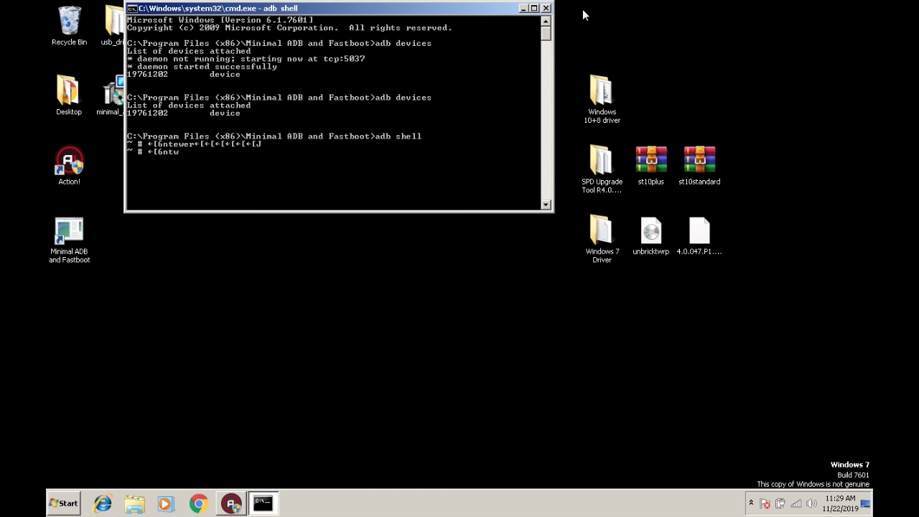
pyautogui.write('rp instakl')
pyautogui.press('BackSpace')
pyautogui.press('BackSpace')
pyautogui.press('Return')
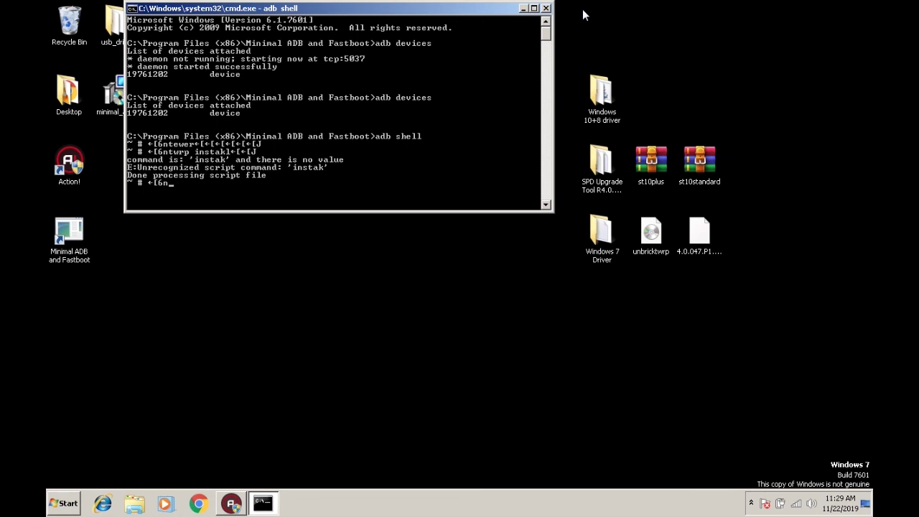
# Enter the command twrp install st10plus.zip at the device shell prompt.
pyautogui.write('twrp install')
pyautogui.write('st10plus')
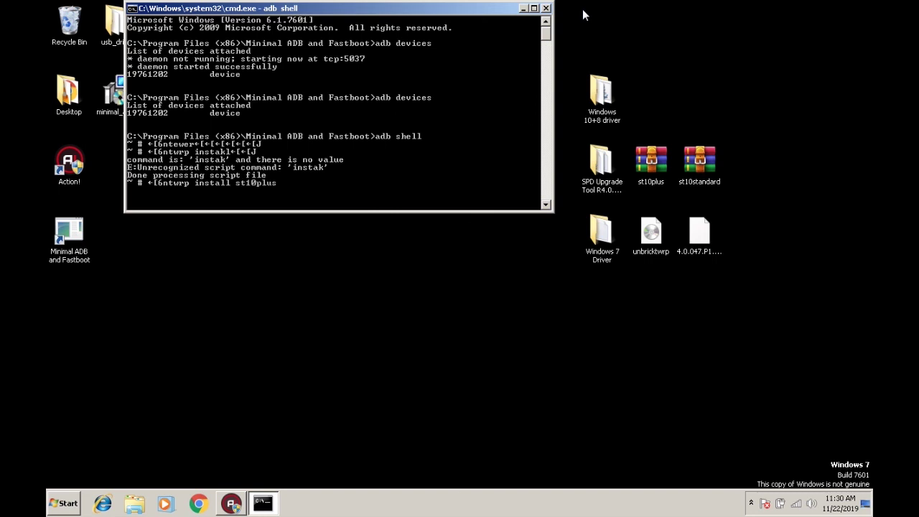
pyautogui.write('.zip')
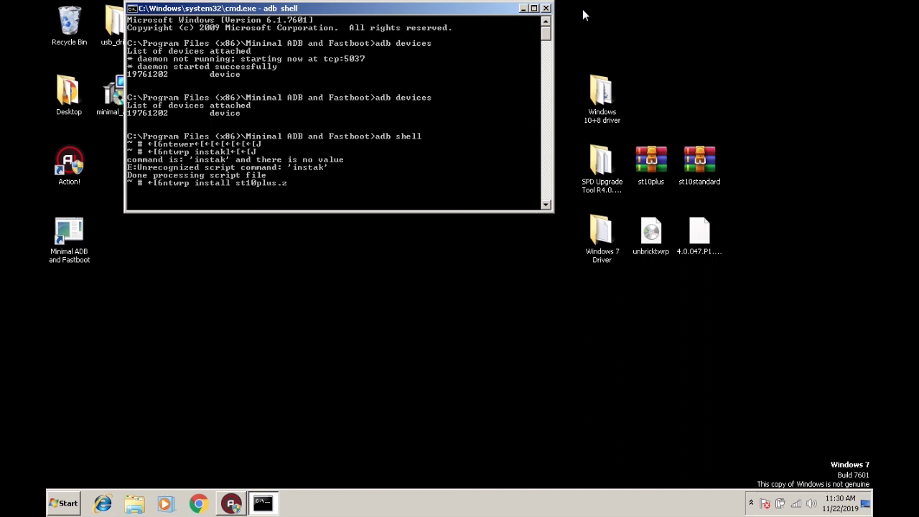